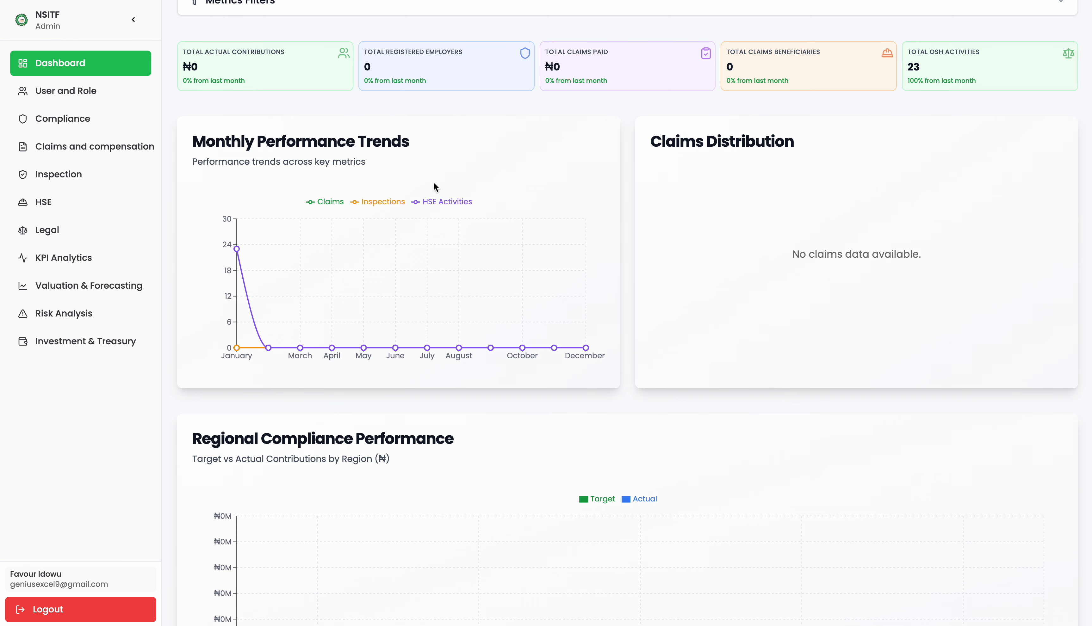
Review the dashboard charts, including the Abuja bar, then open the Users & Roles Management page.
scroll(433, 182, "up", 1)
scroll(433, 181, "down", 3)
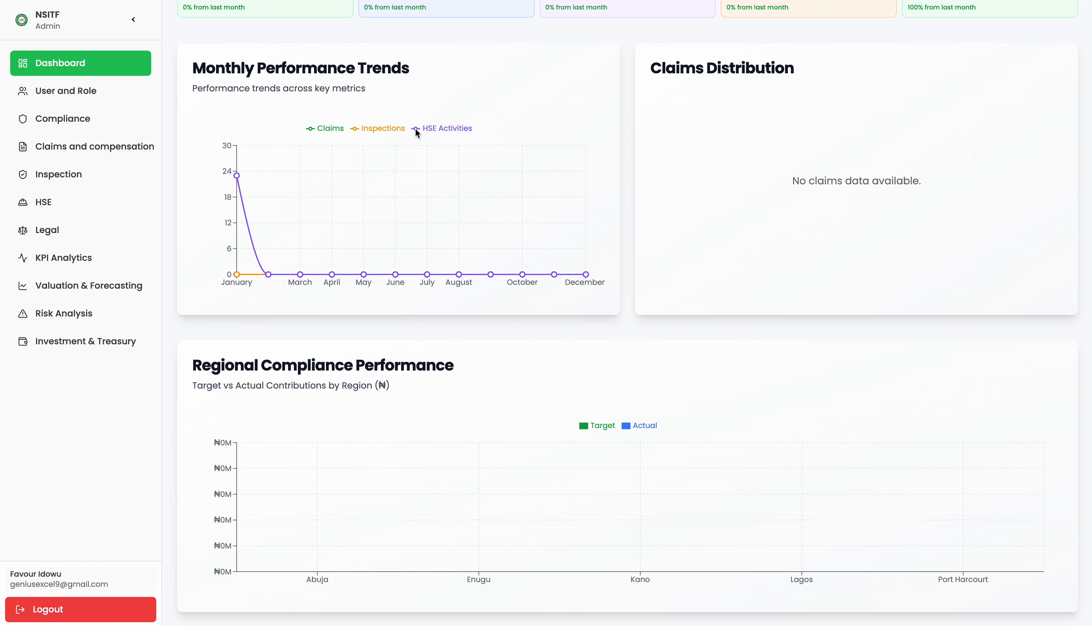
scroll(427, 129, "up", 1)
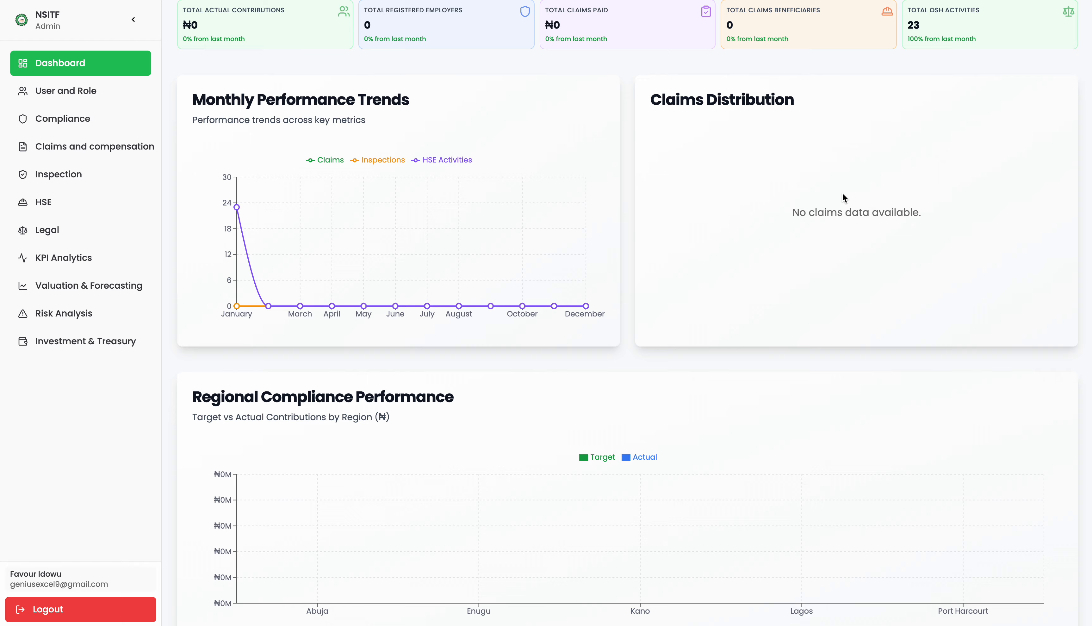
scroll(842, 194, "down", 1)
scroll(842, 193, "down", 1)
mouse_move(364, 514)
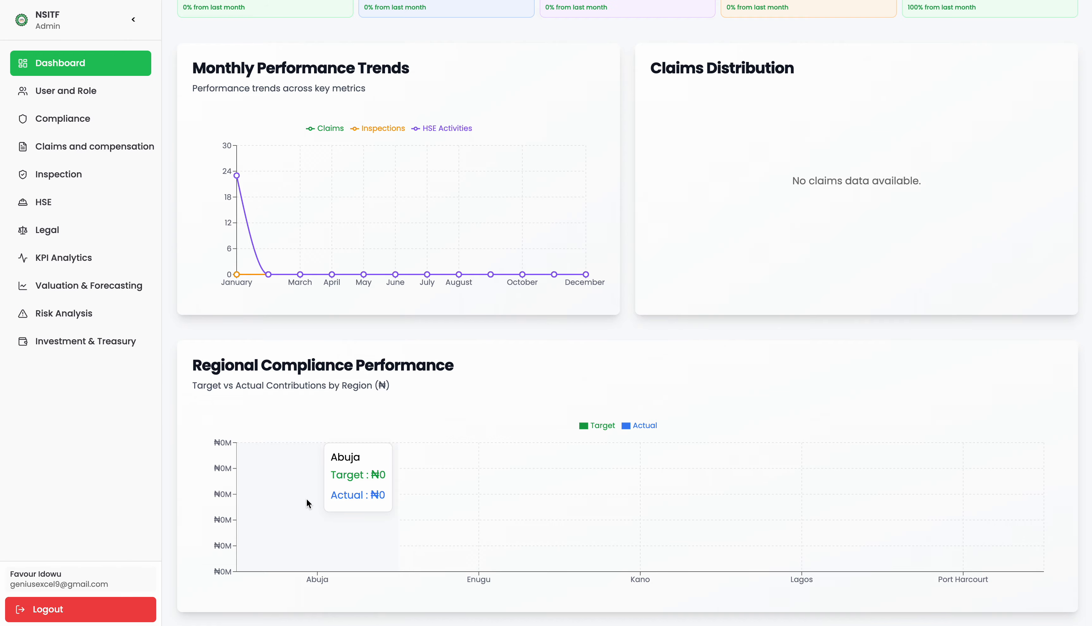
left_click(60, 106)
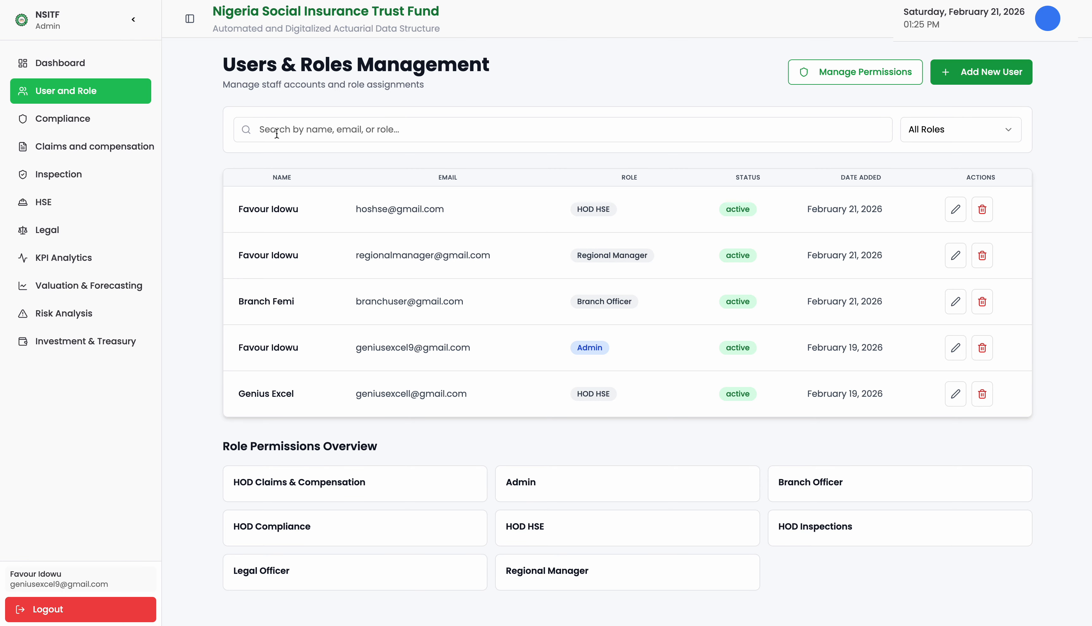
scroll(324, 175, "down", 1)
scroll(324, 174, "up", 1)
left_click(973, 84)
key("Tab")
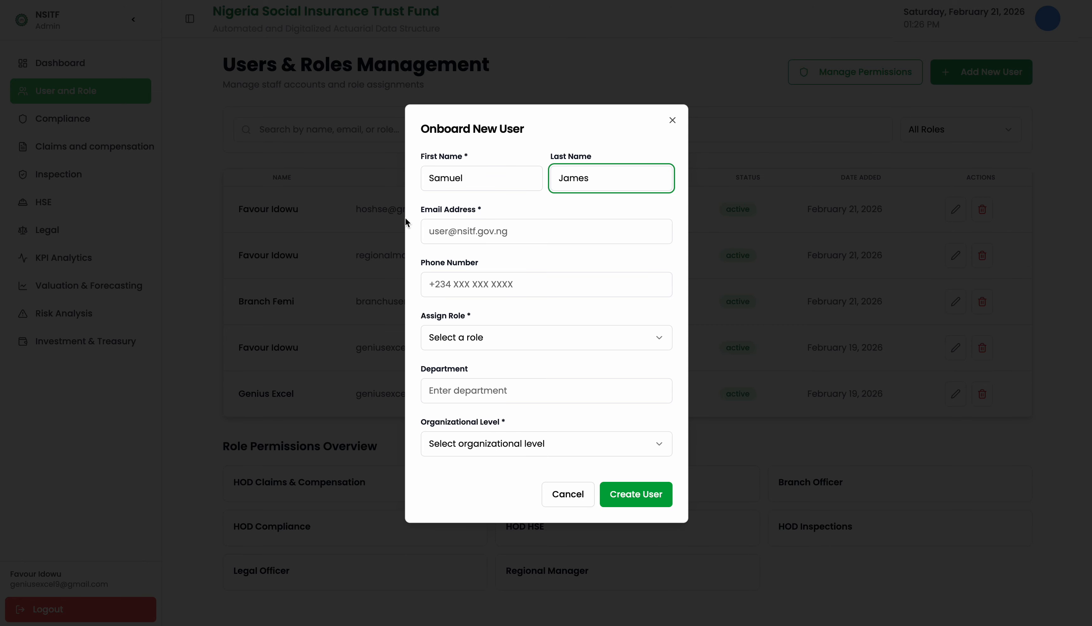
Enter the new user's first name, e-mail address and phone number, and assign the HOD HSE role.
left_click(440, 230)
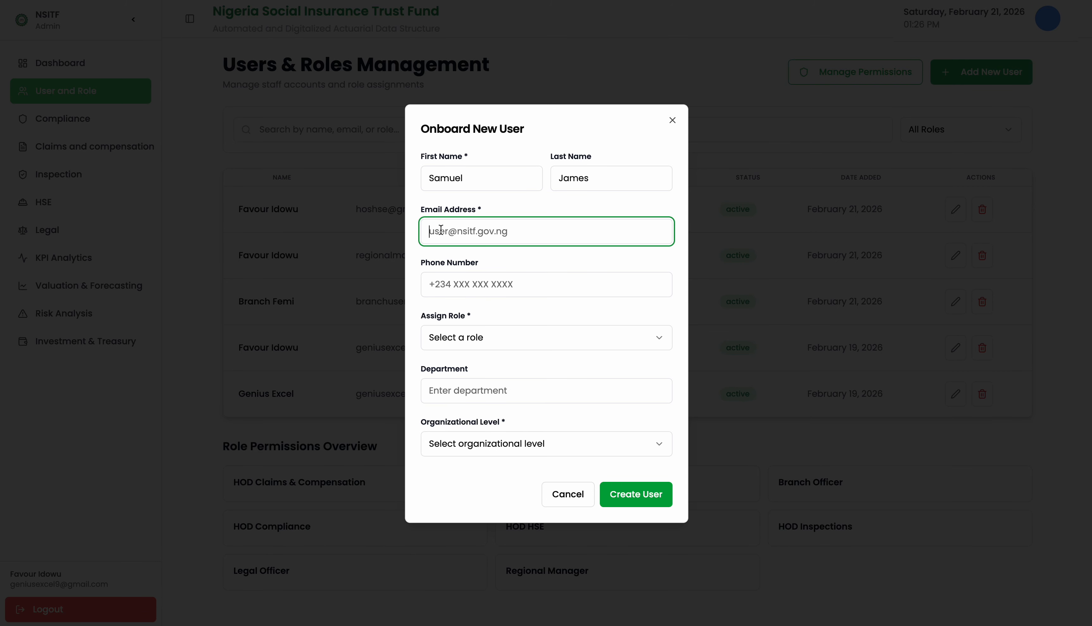
left_click(436, 275)
left_click(452, 338)
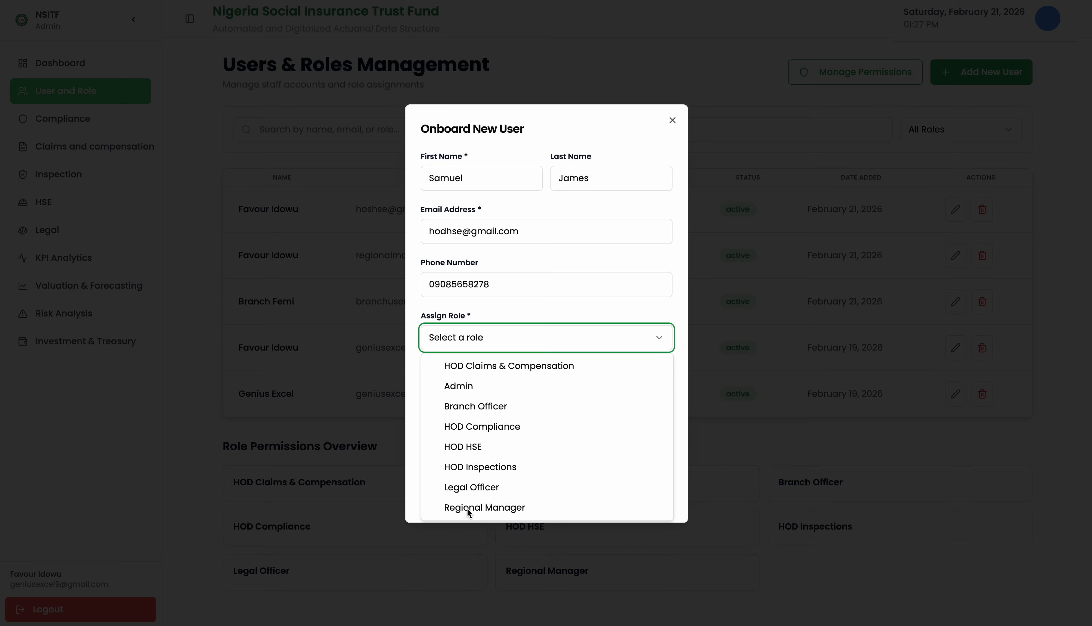
left_click(458, 447)
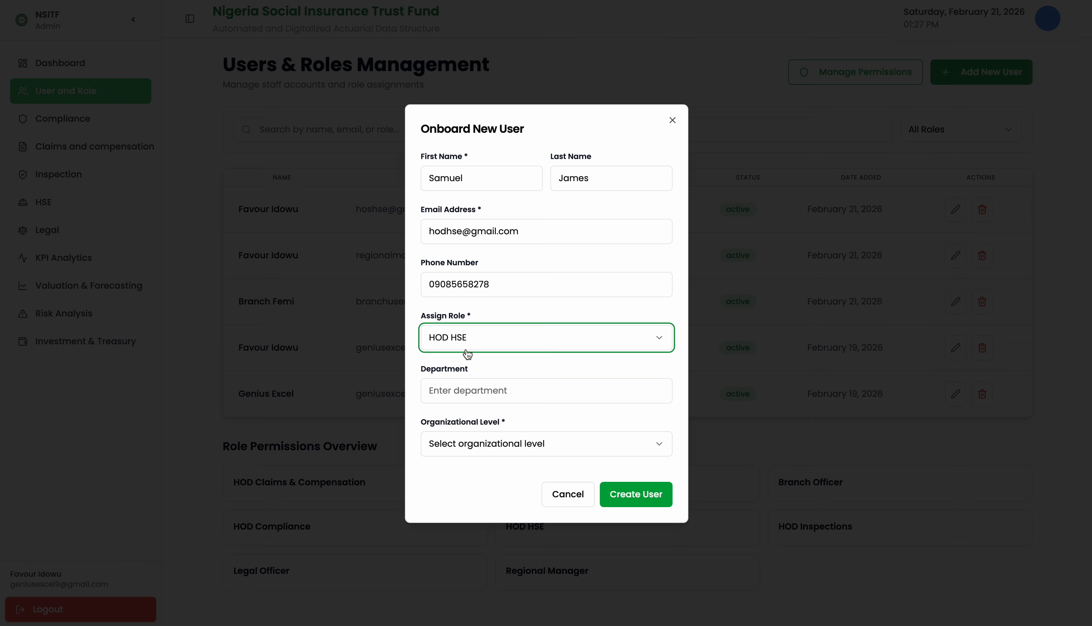
Set the department to 'HSE Department' and the organizational level to Headquarters (HQ).
left_click(458, 390)
type("HSE Dp")
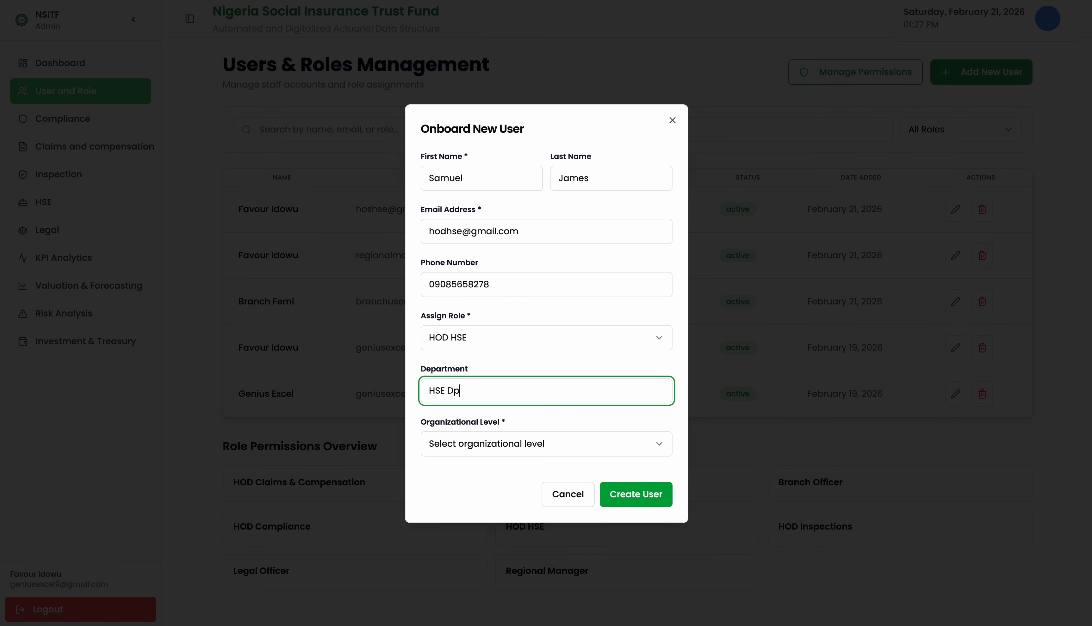
key("BackSpace")
type("epartment")
left_click(434, 445)
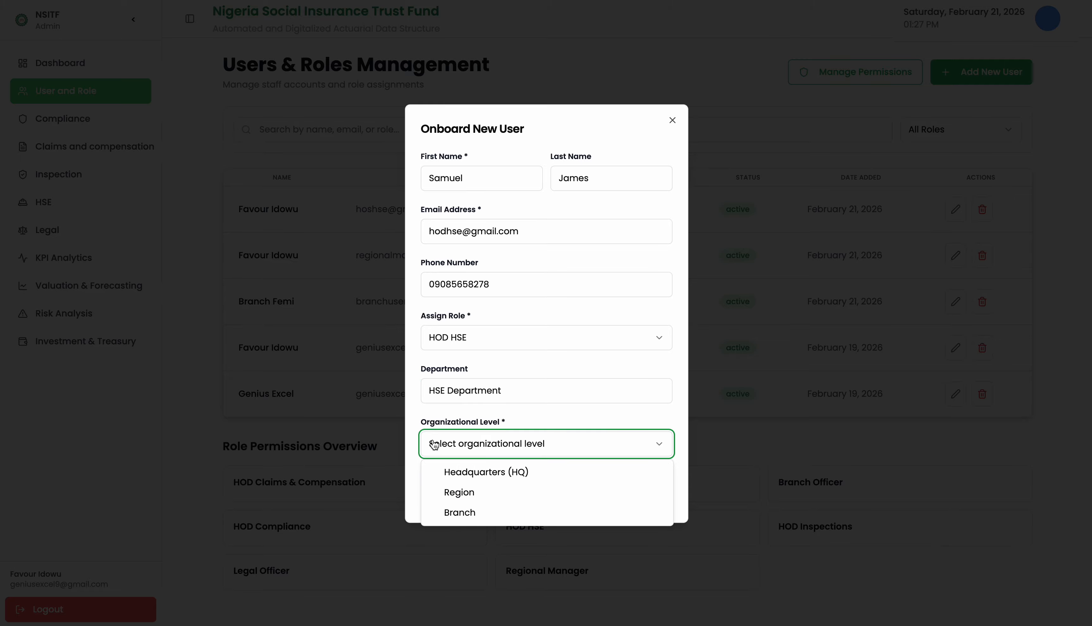
left_click(461, 474)
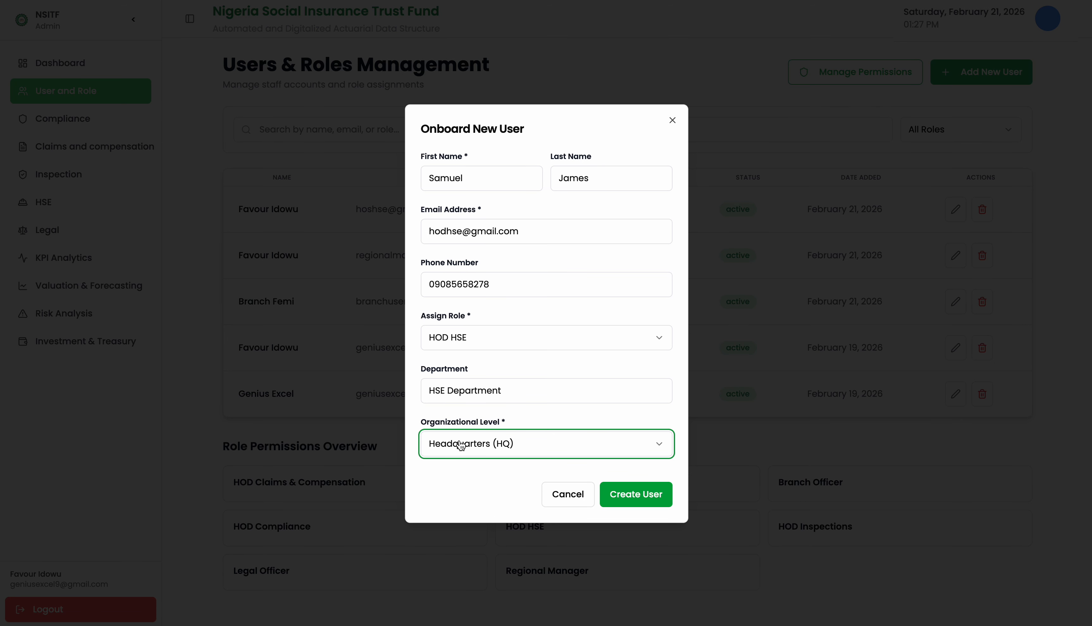
left_click(461, 445)
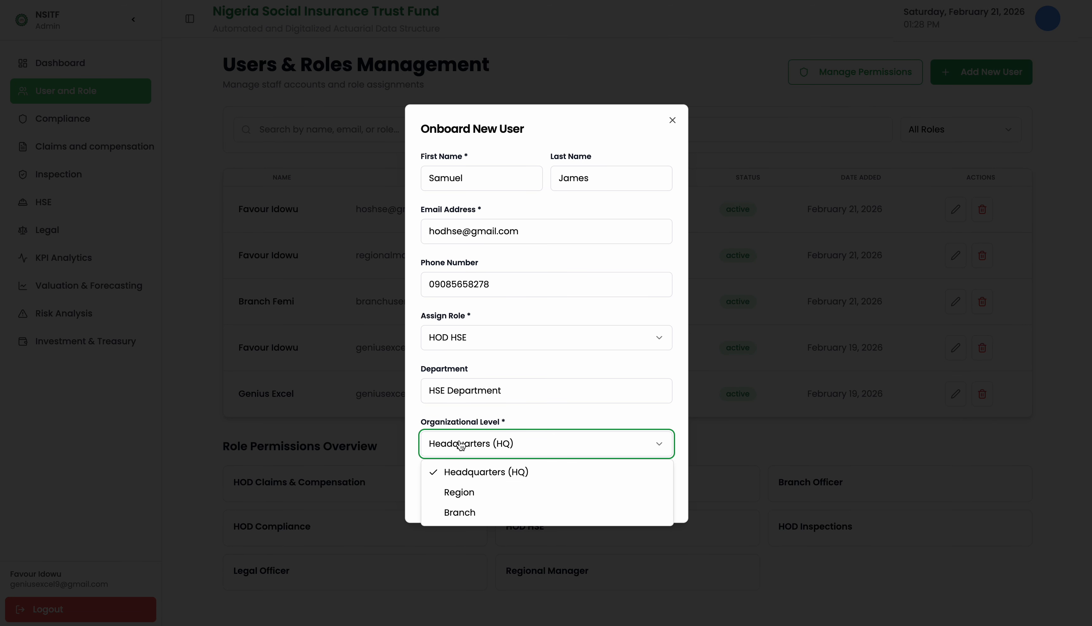
Try Region level with the Regional Manager role and region Abuja.
left_click(449, 496)
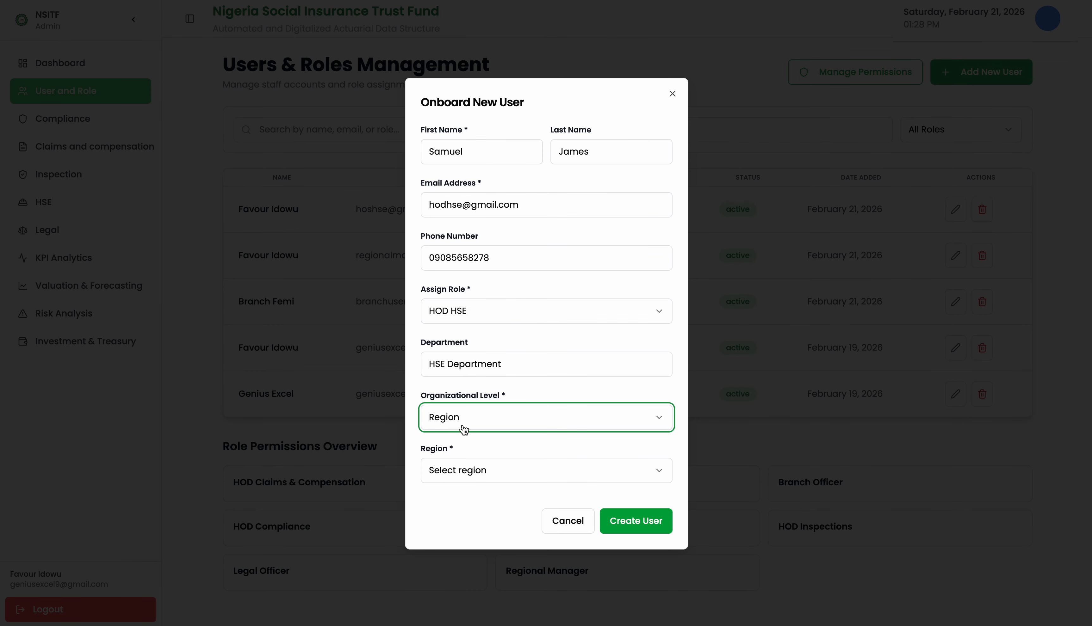
left_click(498, 308)
left_click(465, 487)
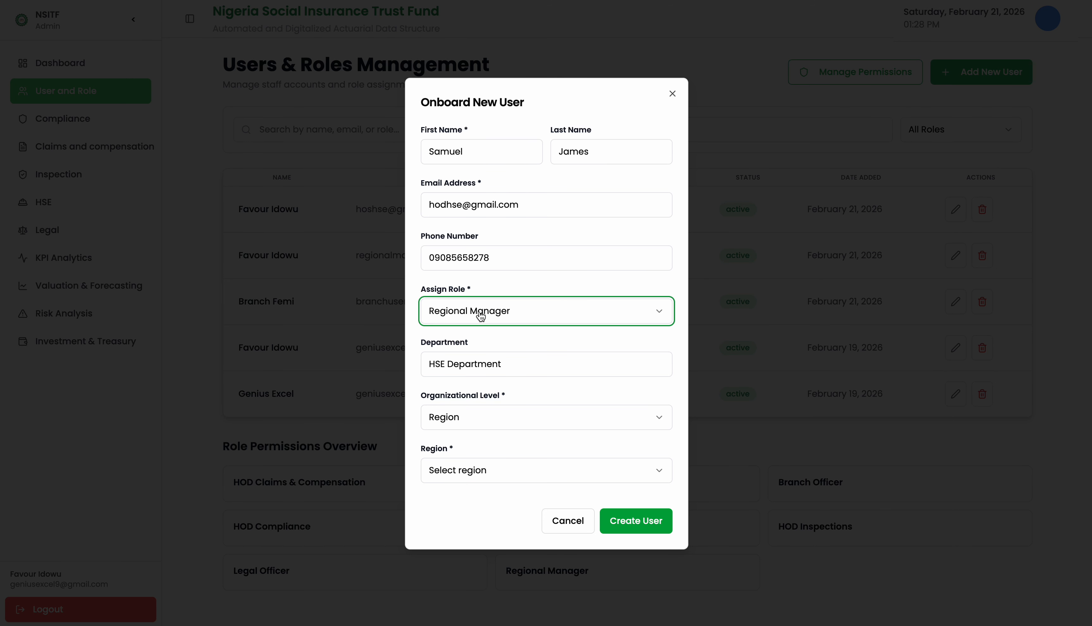
left_click(431, 423)
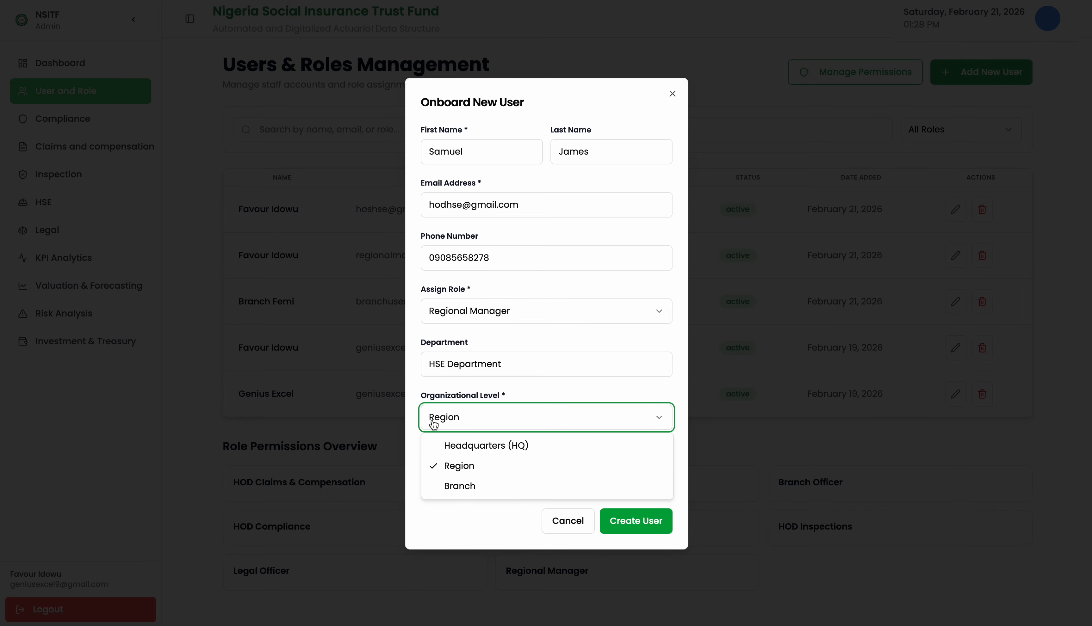
left_click(438, 470)
left_click(439, 472)
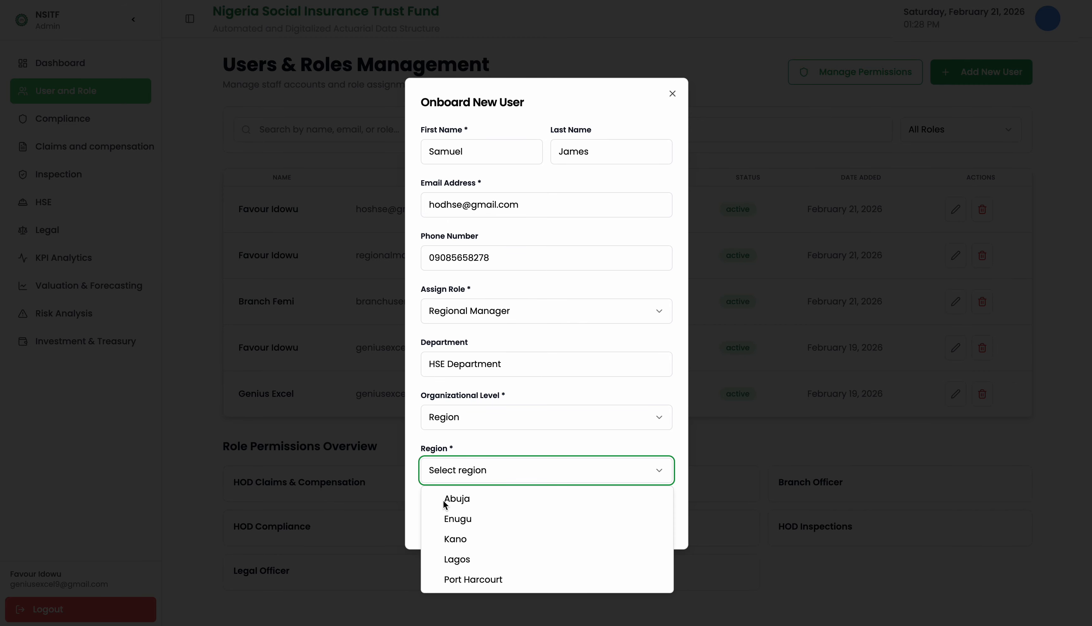
left_click(447, 499)
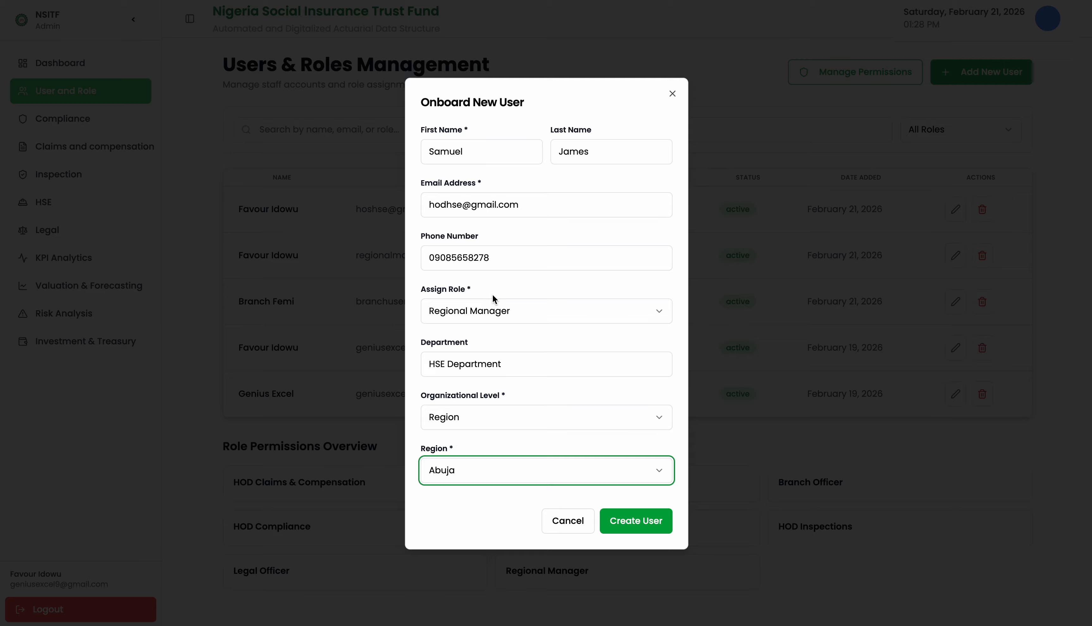
Revert to HOD HSE at Headquarters (HQ), then switch the role to Branch Officer.
left_click(488, 310)
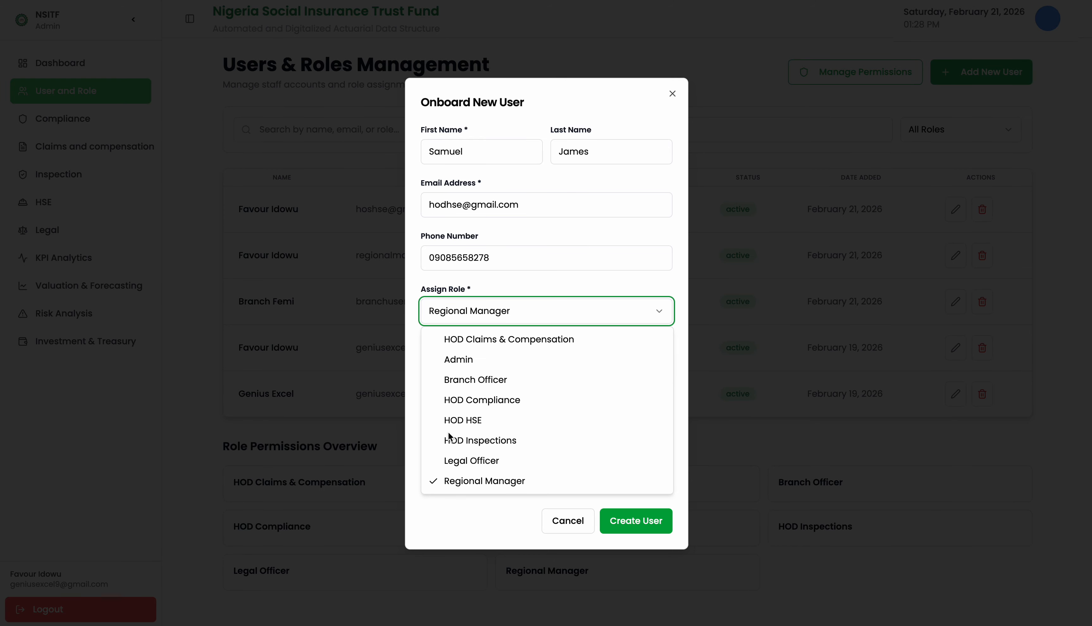
left_click(462, 419)
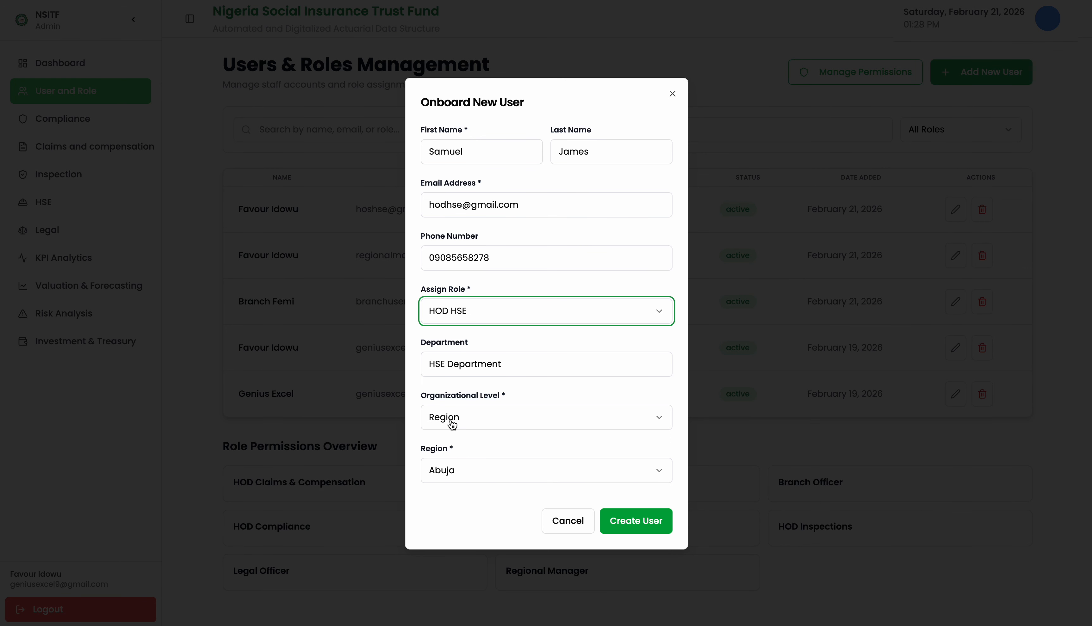
left_click(493, 417)
left_click(495, 446)
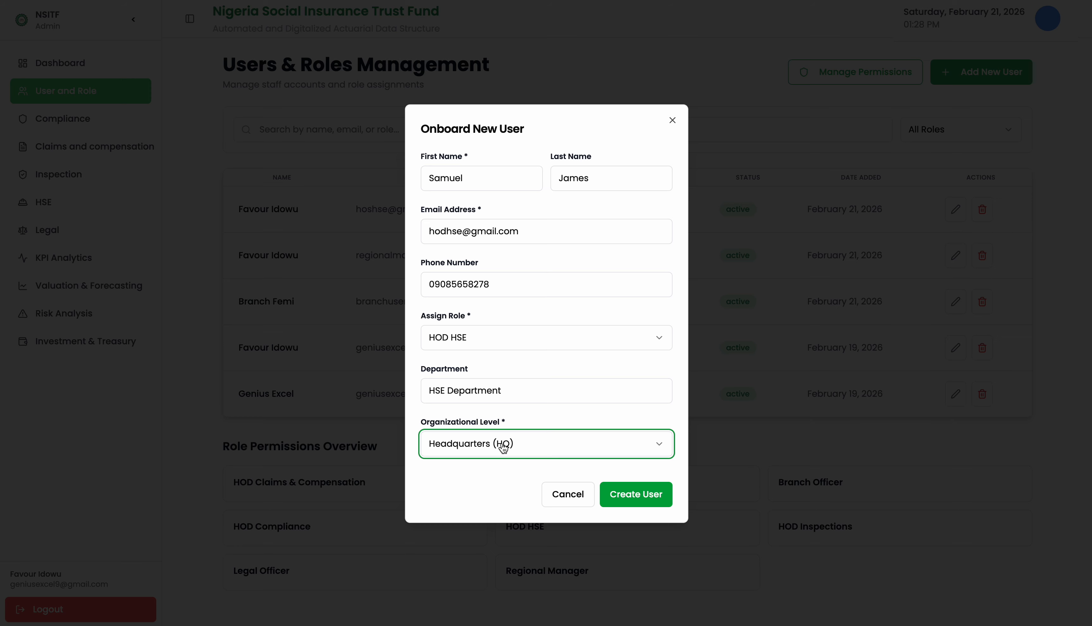
left_click(474, 347)
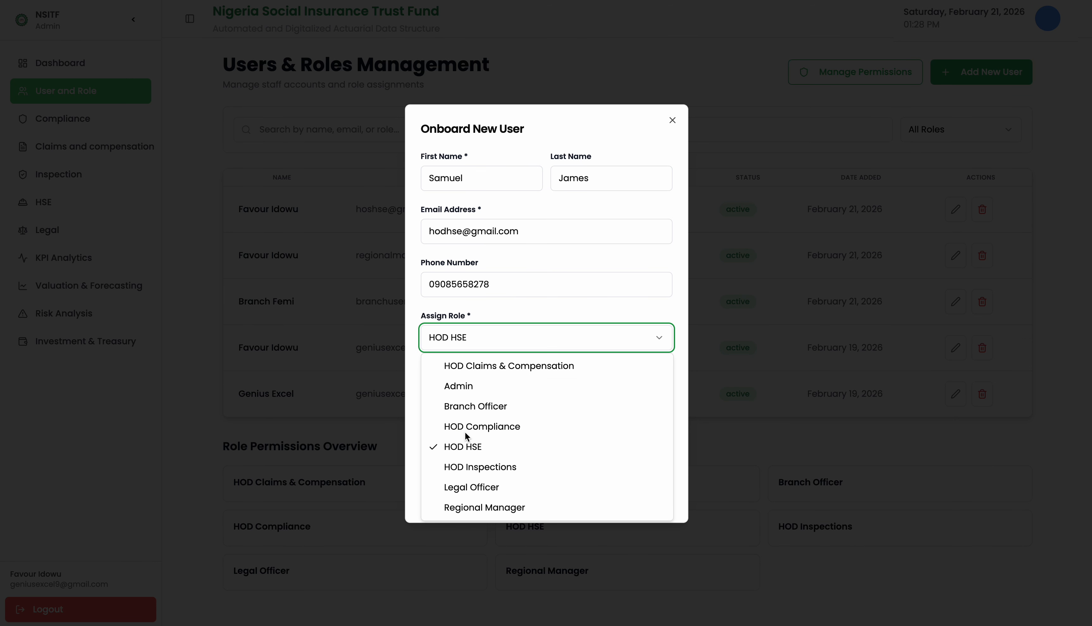
left_click(464, 407)
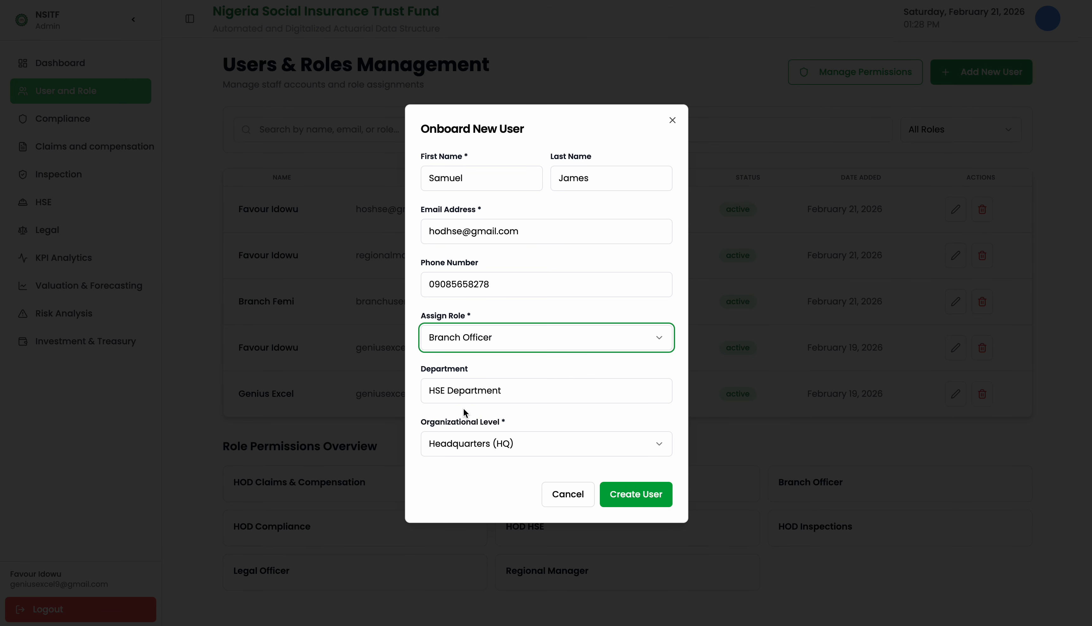
Set the organizational level to Branch with region Abuja and branch Garki.
left_click(471, 446)
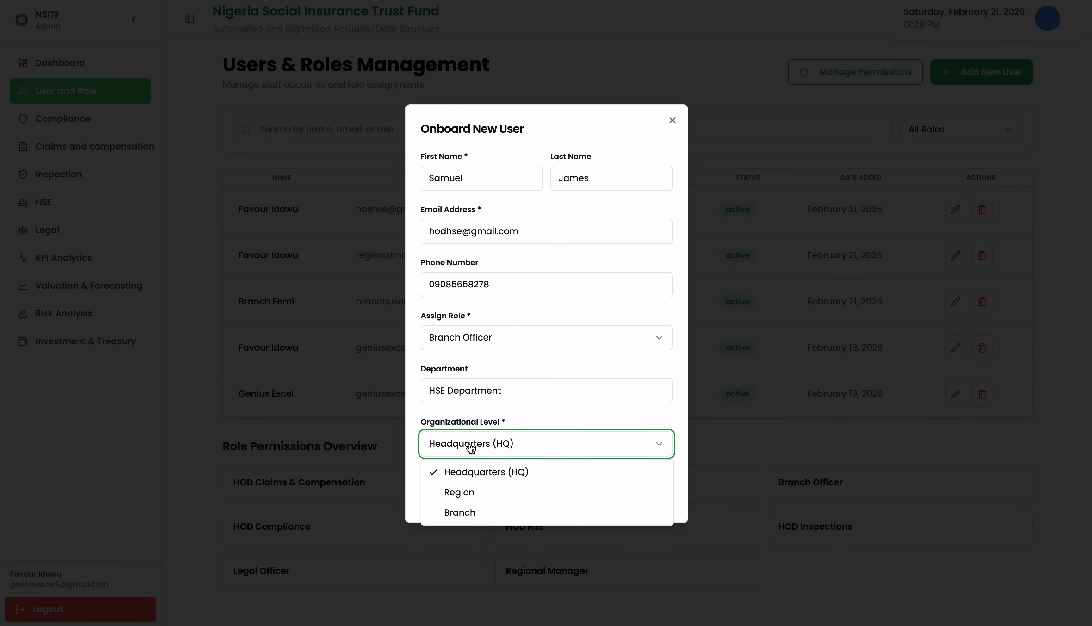
left_click(455, 518)
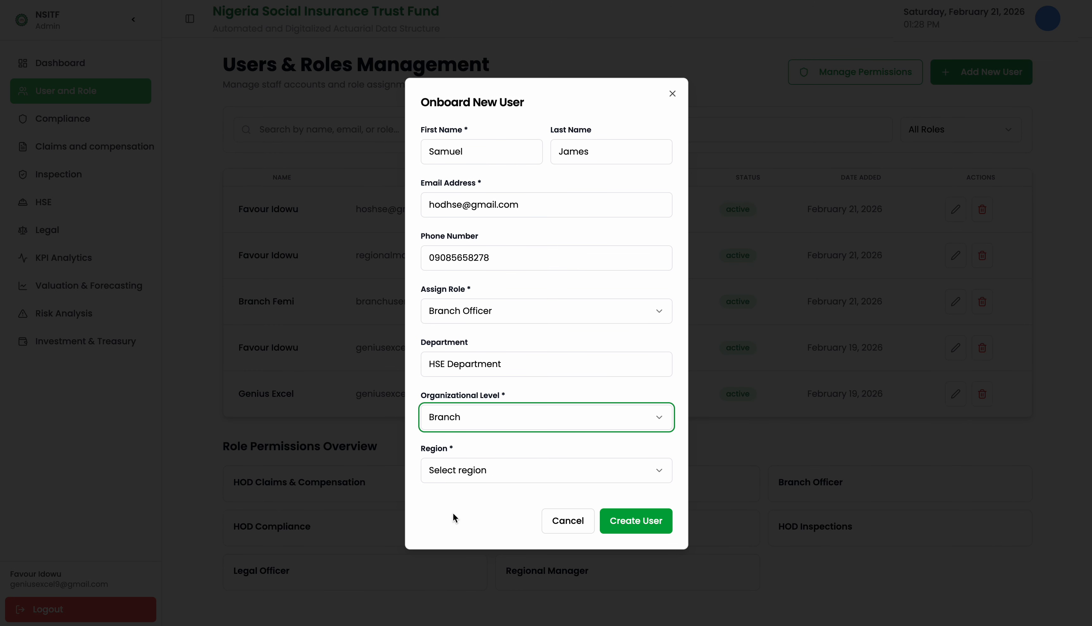
left_click(461, 470)
left_click(455, 499)
left_click(453, 497)
left_click(451, 526)
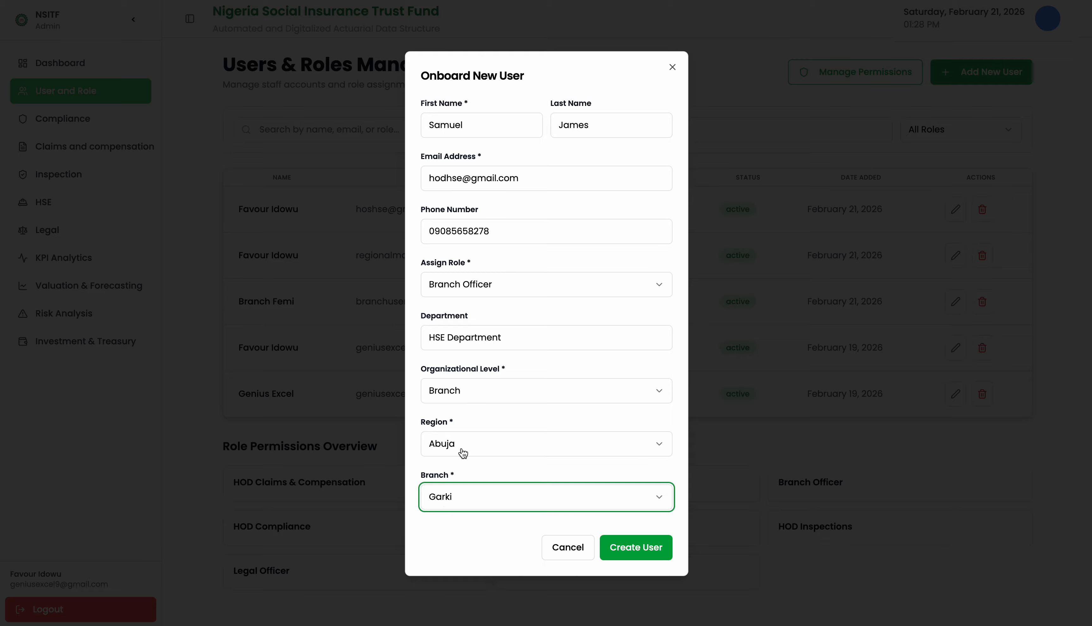
Reset the user to HOD HSE at Headquarters (HQ) and save the new account.
left_click(466, 391)
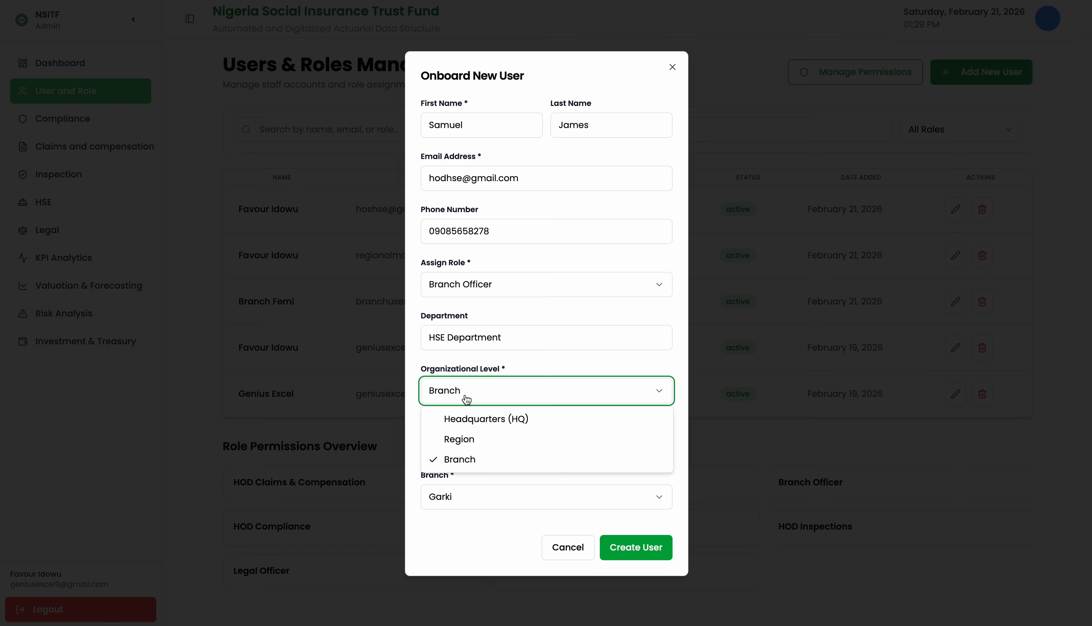
left_click(466, 416)
left_click(468, 339)
left_click(453, 449)
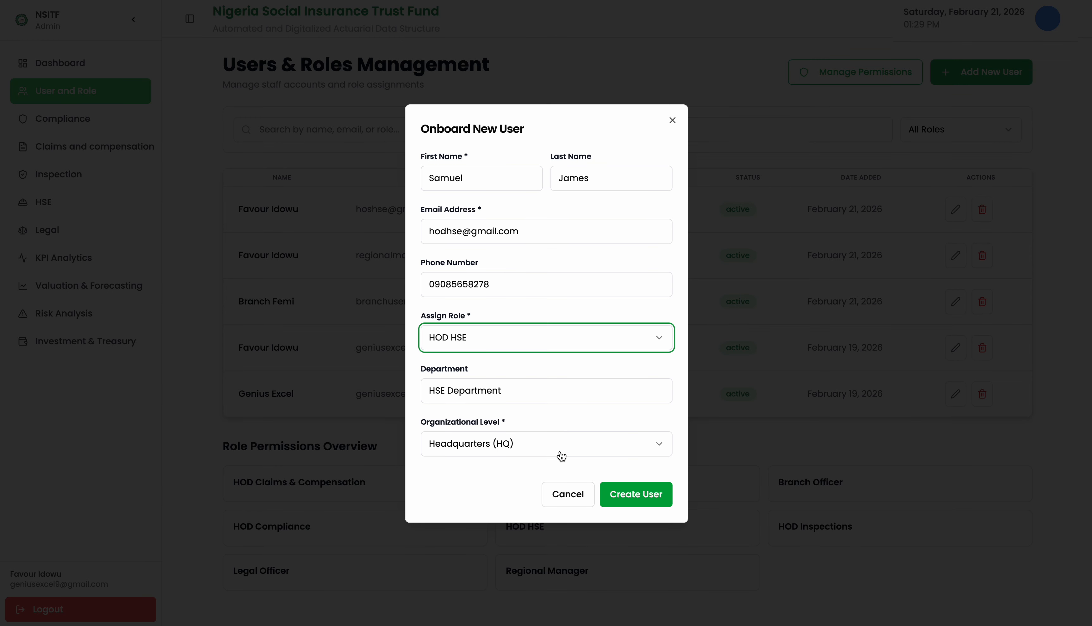
left_click(627, 497)
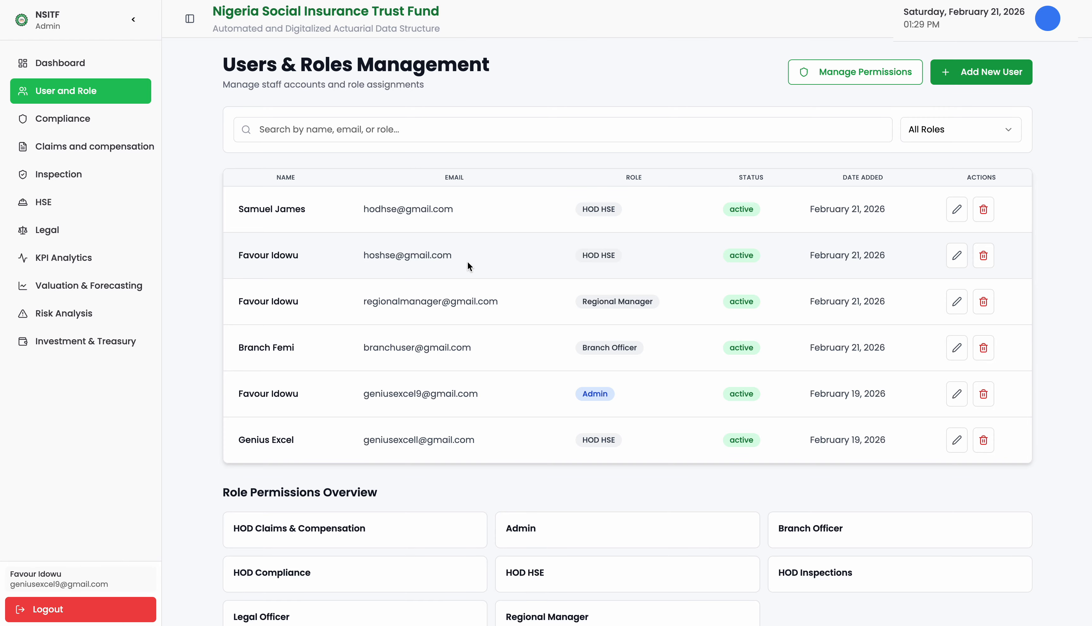
Filter the user list to HOD HSE staff, then back to All Roles.
scroll(468, 263, "down", 1)
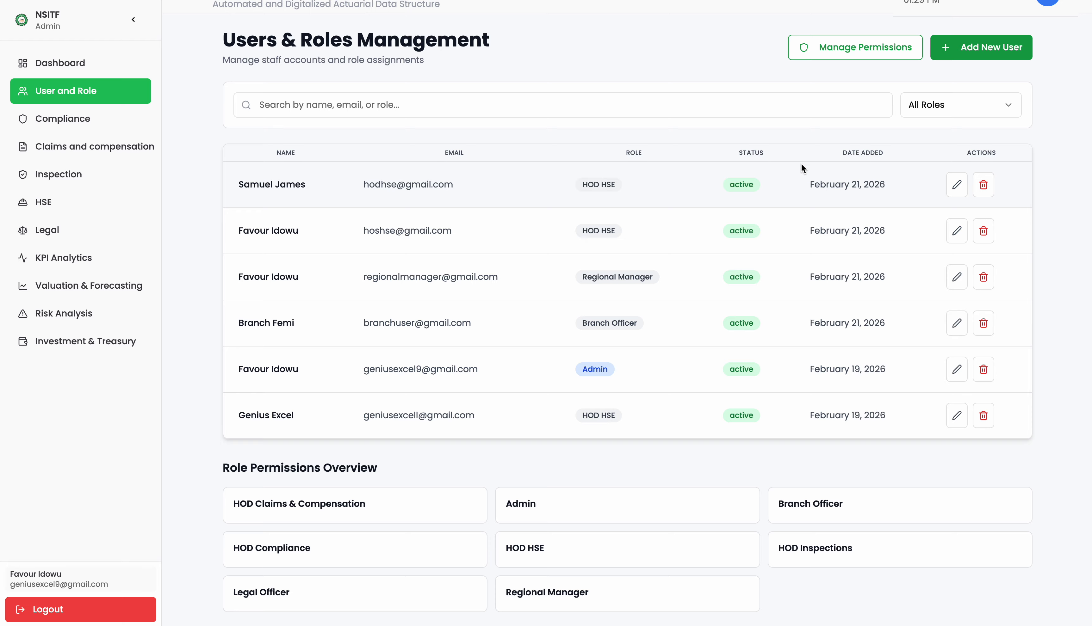
left_click(976, 95)
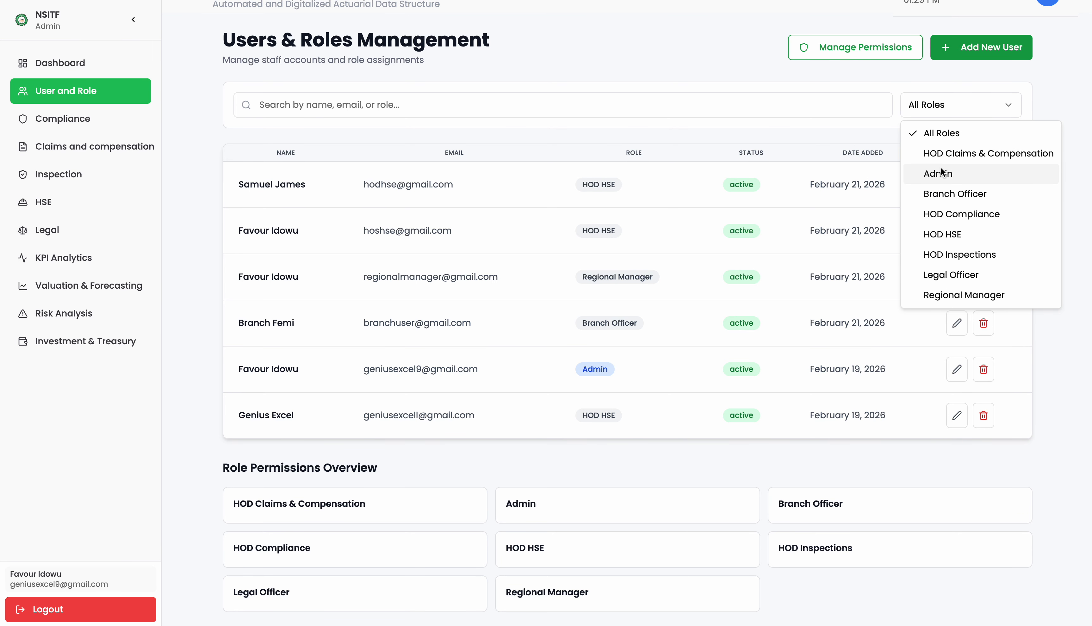
left_click(932, 229)
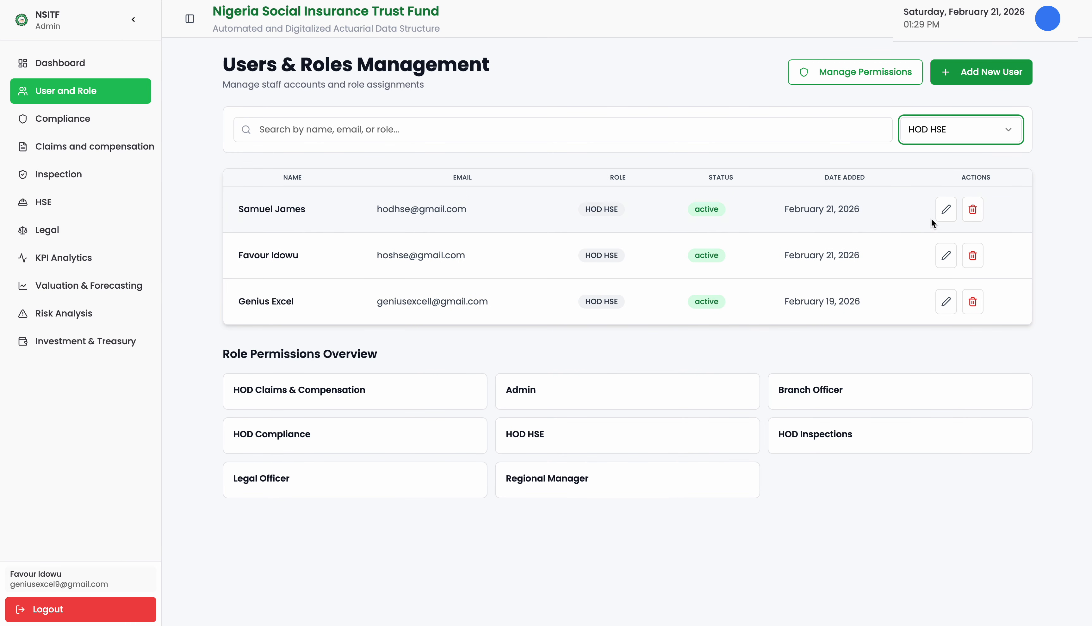
left_click(934, 133)
left_click(932, 158)
Search the staff list by the new user's name, then clear the search.
left_click(563, 130)
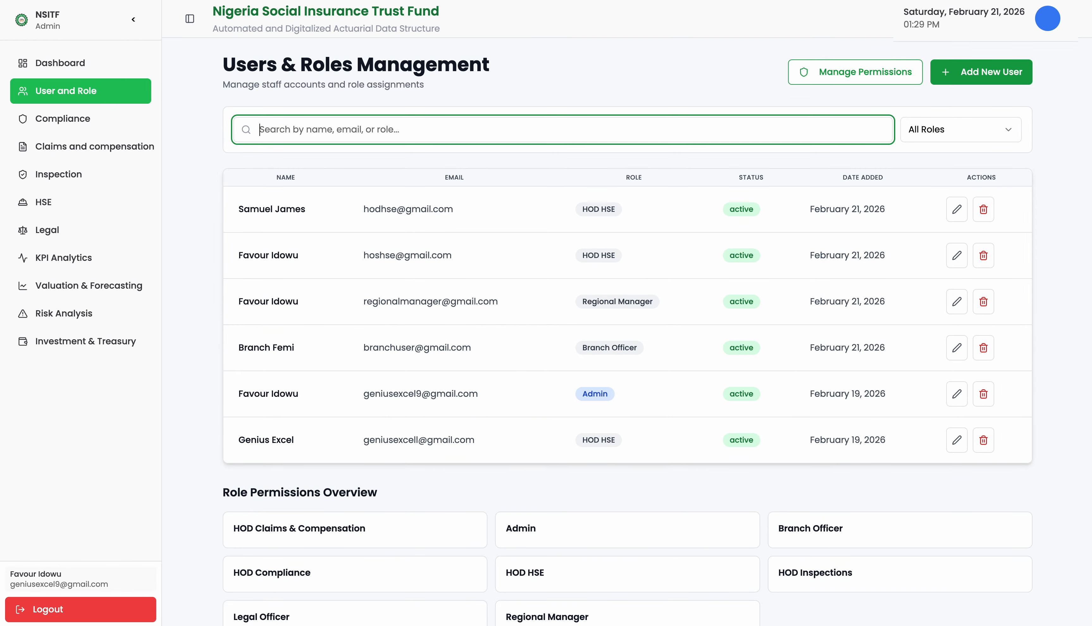
type("hos")
key("BackSpace")
type("d")
key("BackSpace")
key("BackSpace")
key("BackSpace")
type("Samuel")
key("BackSpace")
key("BackSpace")
key("BackSpace")
key("BackSpace")
key("BackSpace")
key("BackSpace")
key("BackSpace")
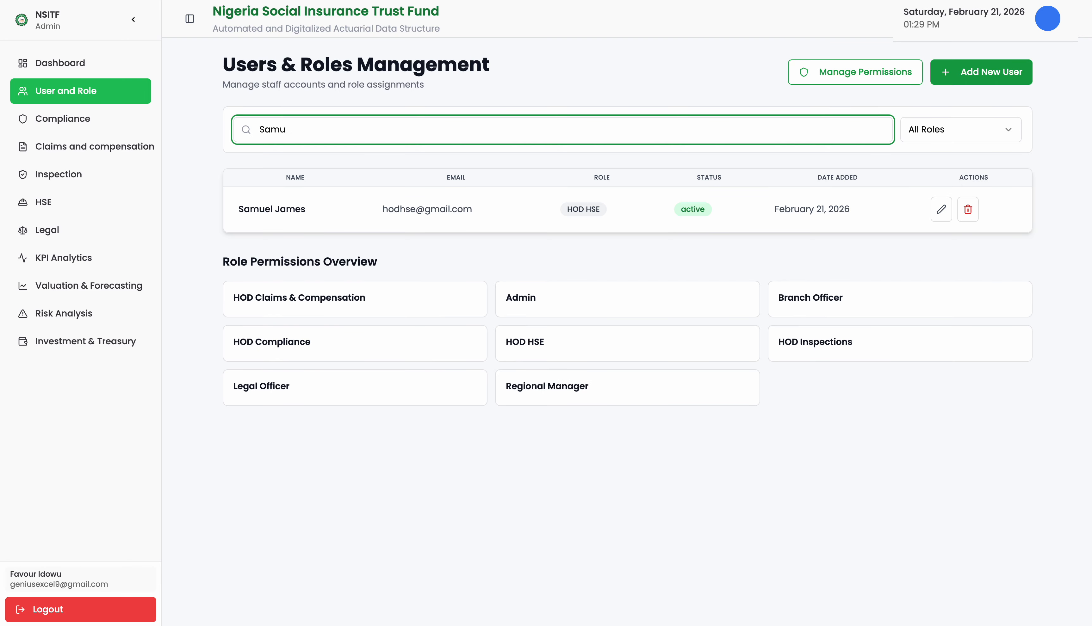
scroll(641, 238, "down", 1)
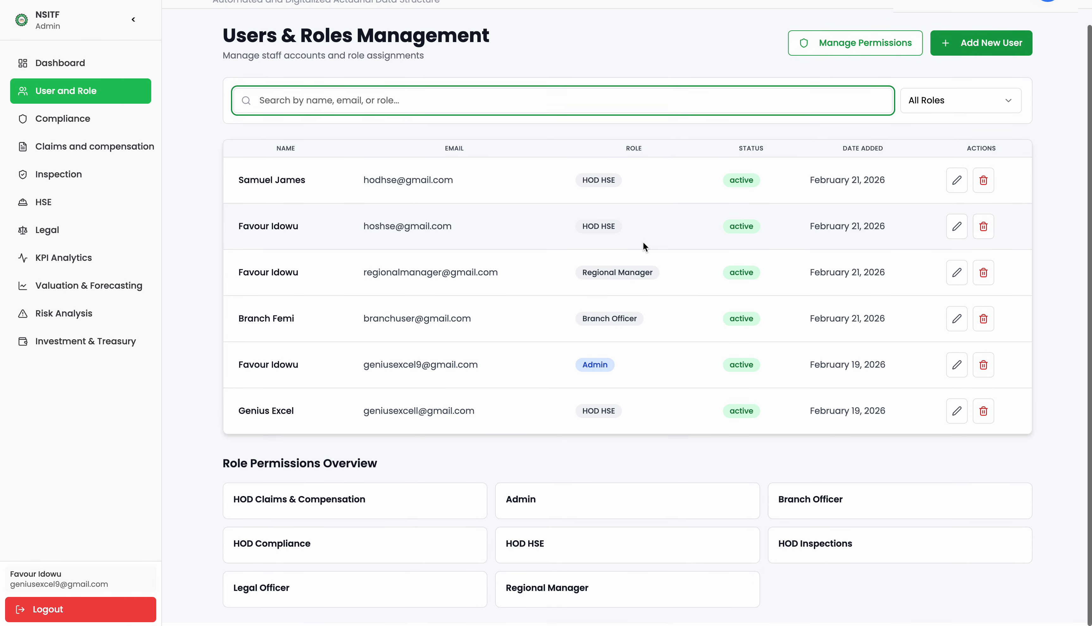
left_click(865, 56)
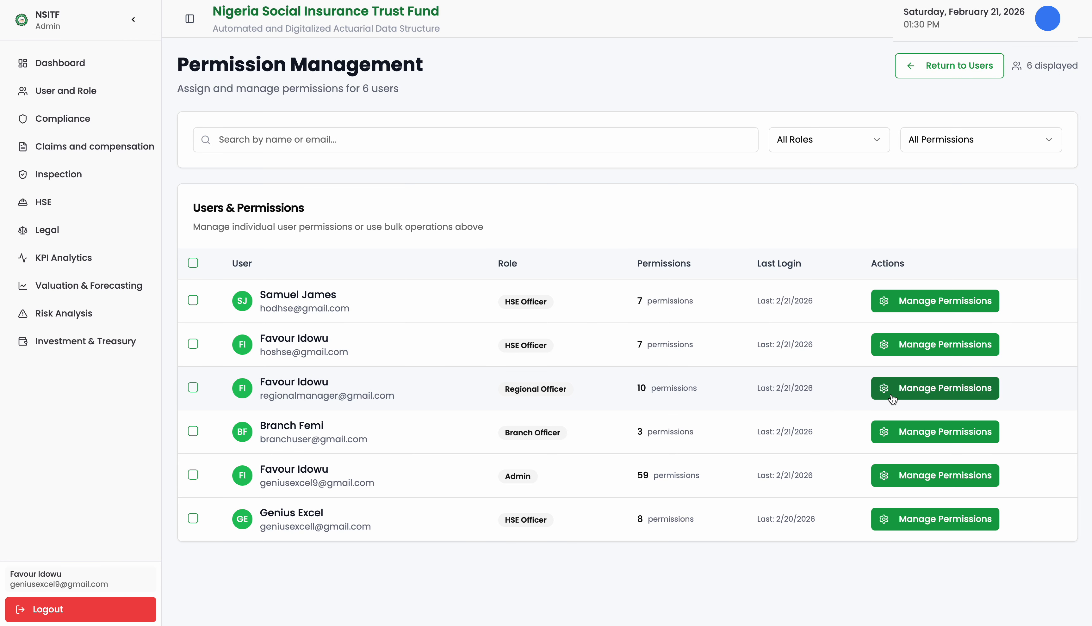
Open the Manage Permissions dialog for the new HOD HSE user.
left_click(925, 300)
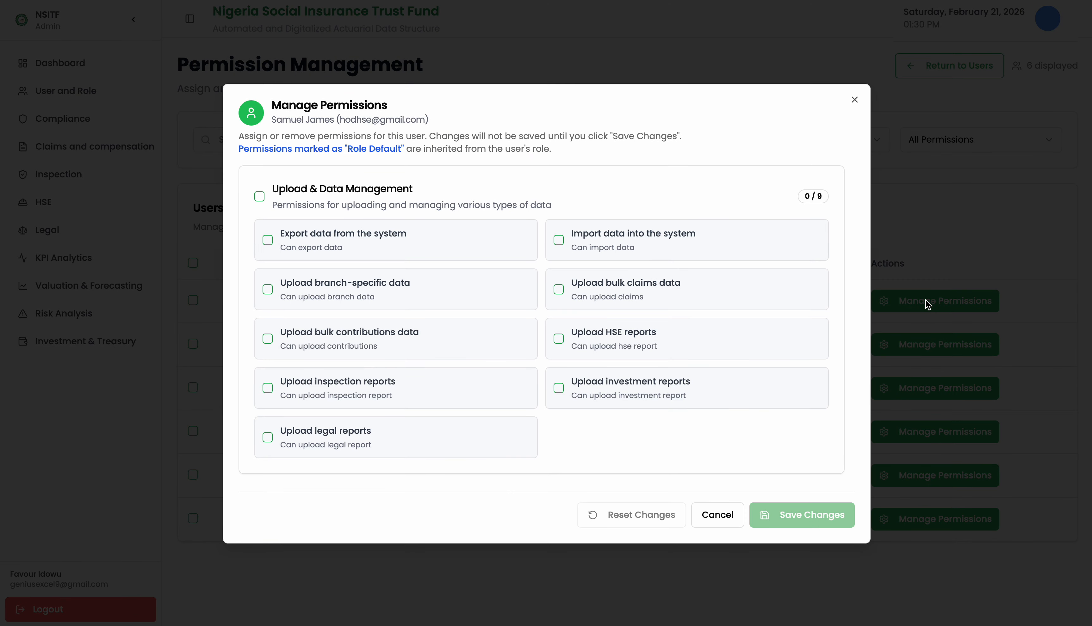
Grant the Upload HSE reports permission, review the other sections, and save the changes.
left_click(560, 341)
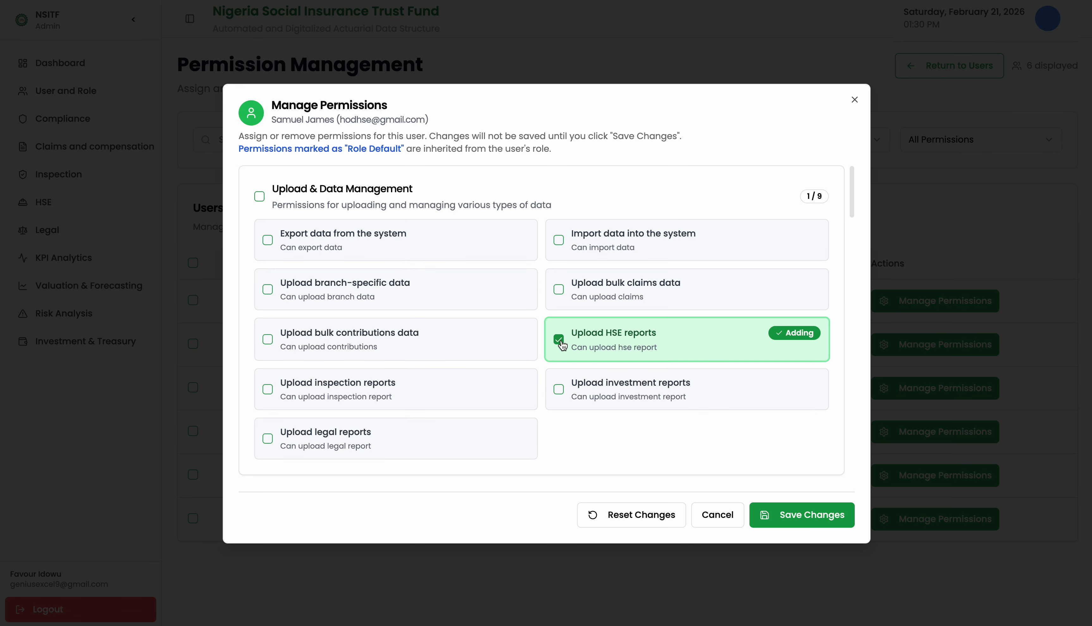
scroll(562, 344, "down", 2)
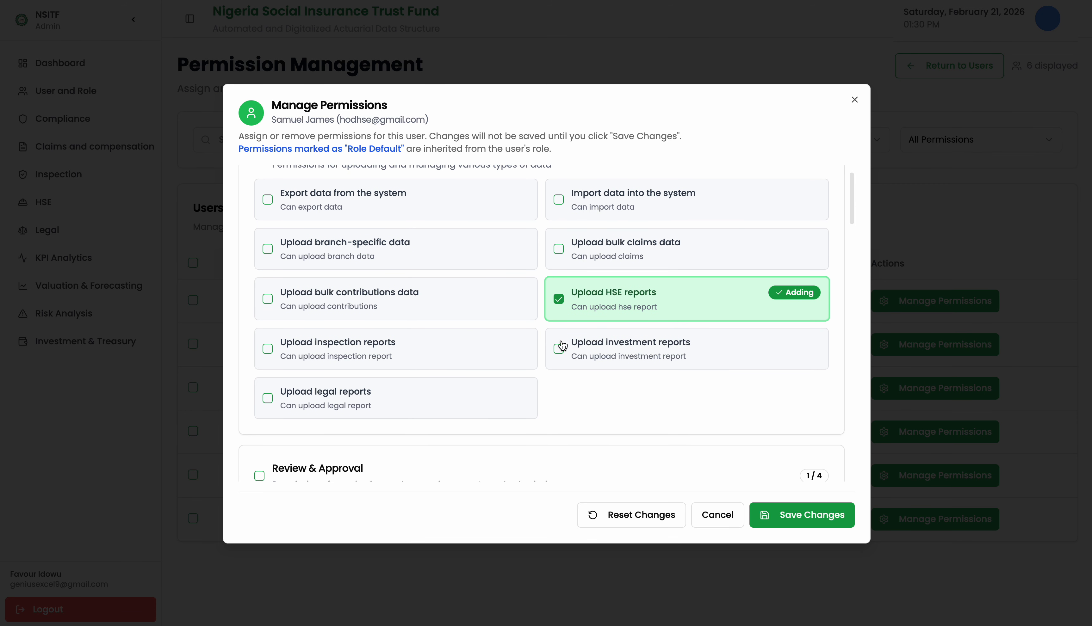
scroll(562, 346, "down", 3)
scroll(562, 346, "up", 1)
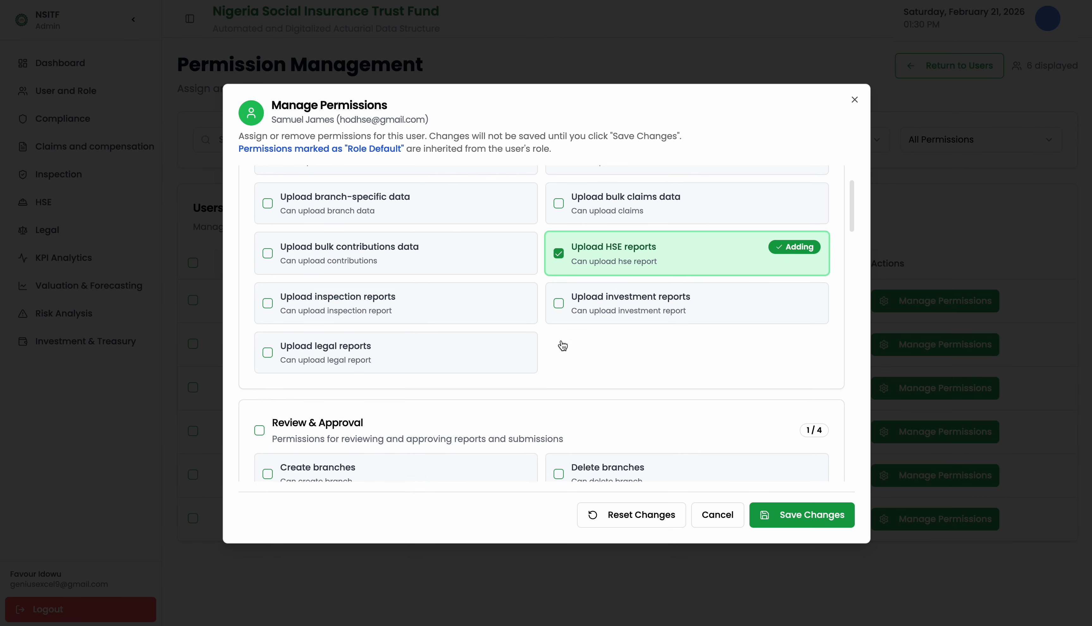
scroll(562, 345, "up", 2)
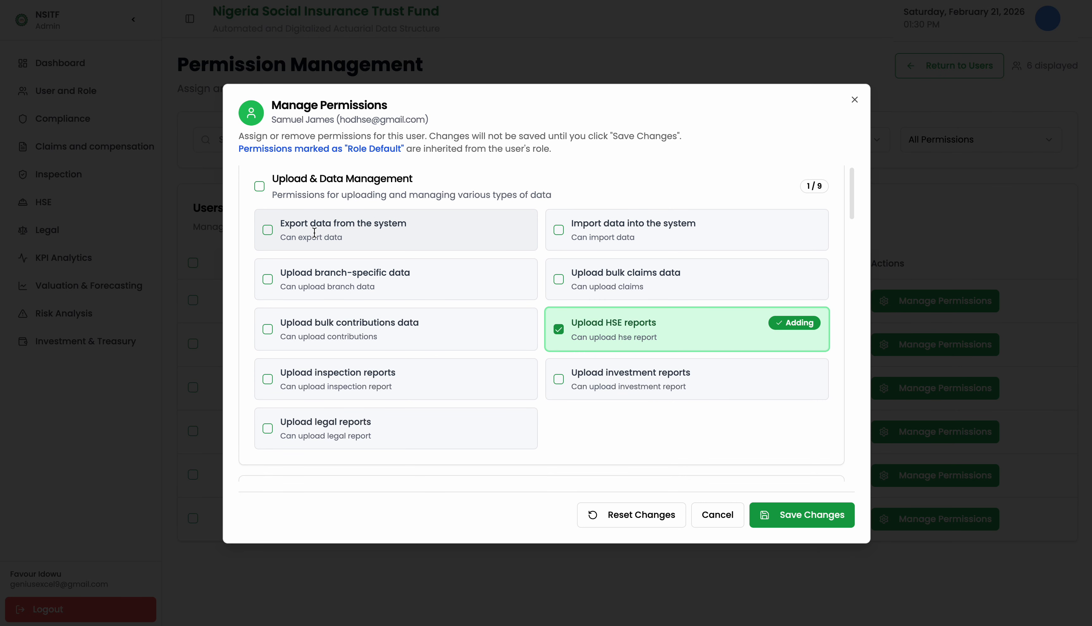
scroll(404, 281, "down", 8)
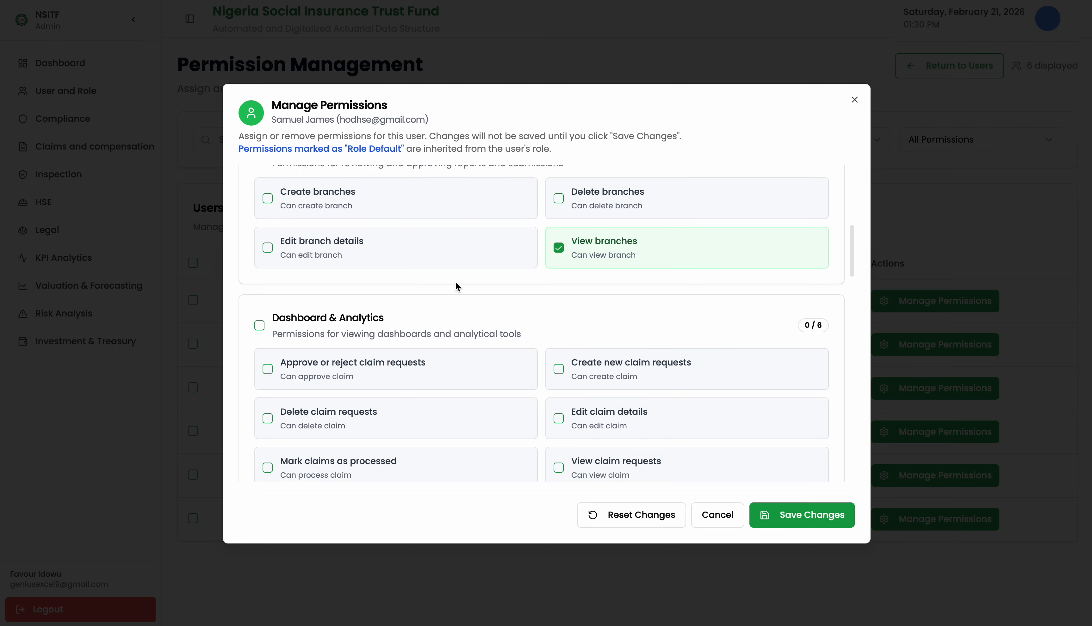
scroll(288, 256, "down", 3)
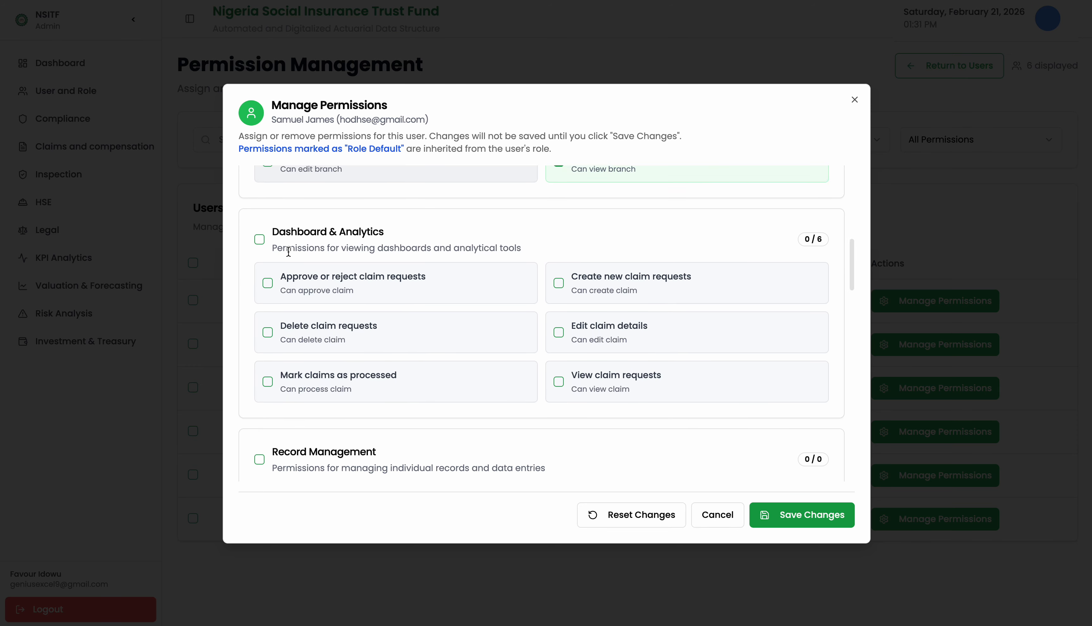
scroll(288, 255, "down", 2)
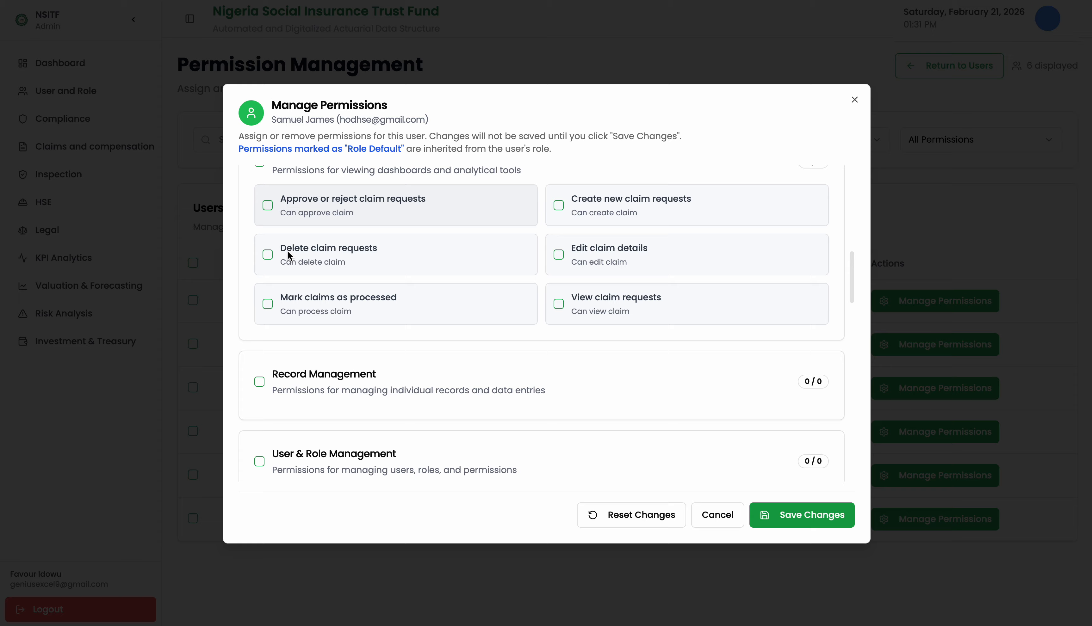
scroll(288, 255, "down", 6)
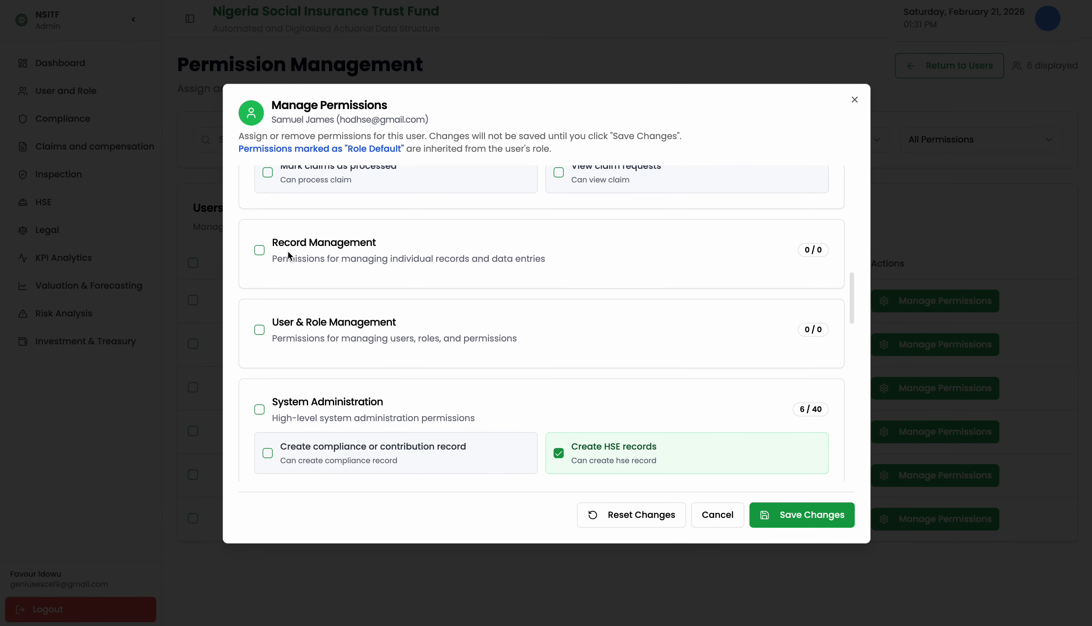
scroll(288, 254, "down", 2)
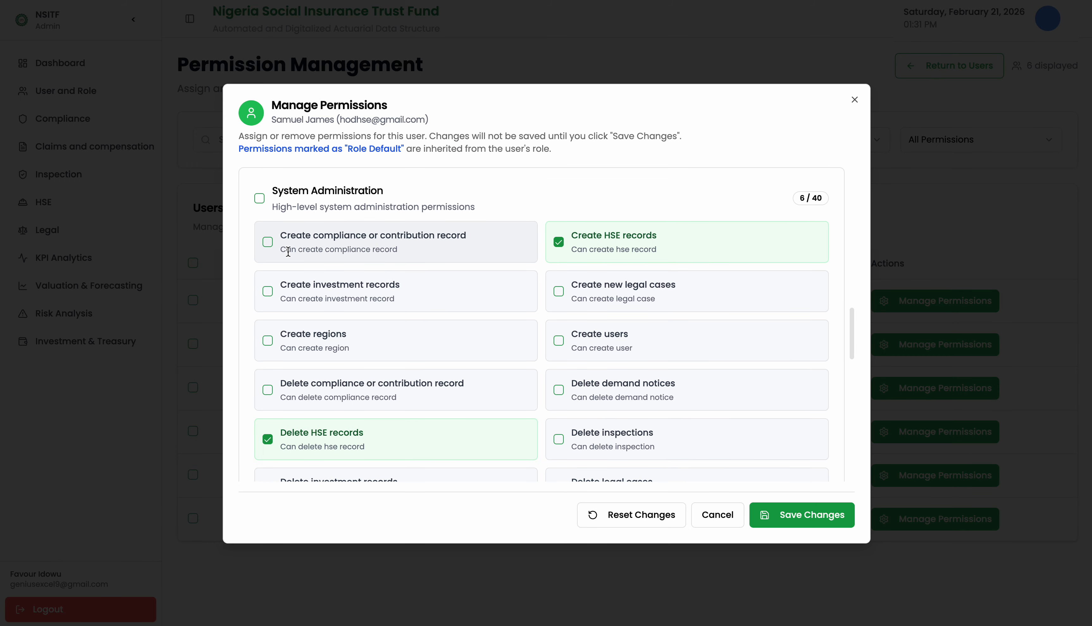
scroll(303, 333, "down", 3)
scroll(307, 335, "down", 3)
scroll(560, 302, "down", 10)
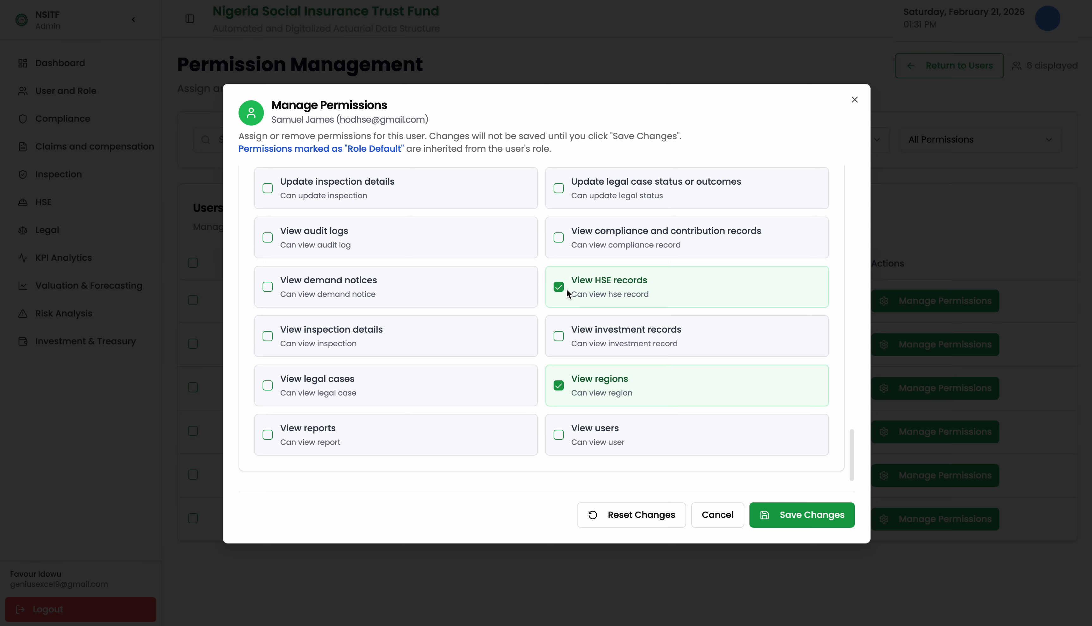
scroll(566, 289, "up", 2)
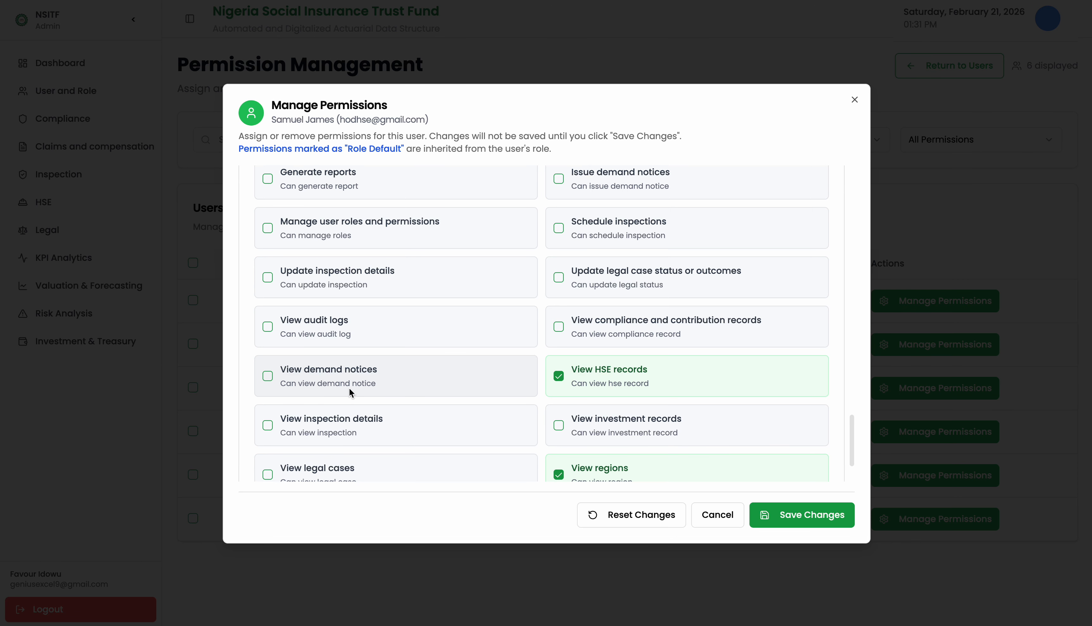
scroll(349, 388, "down", 2)
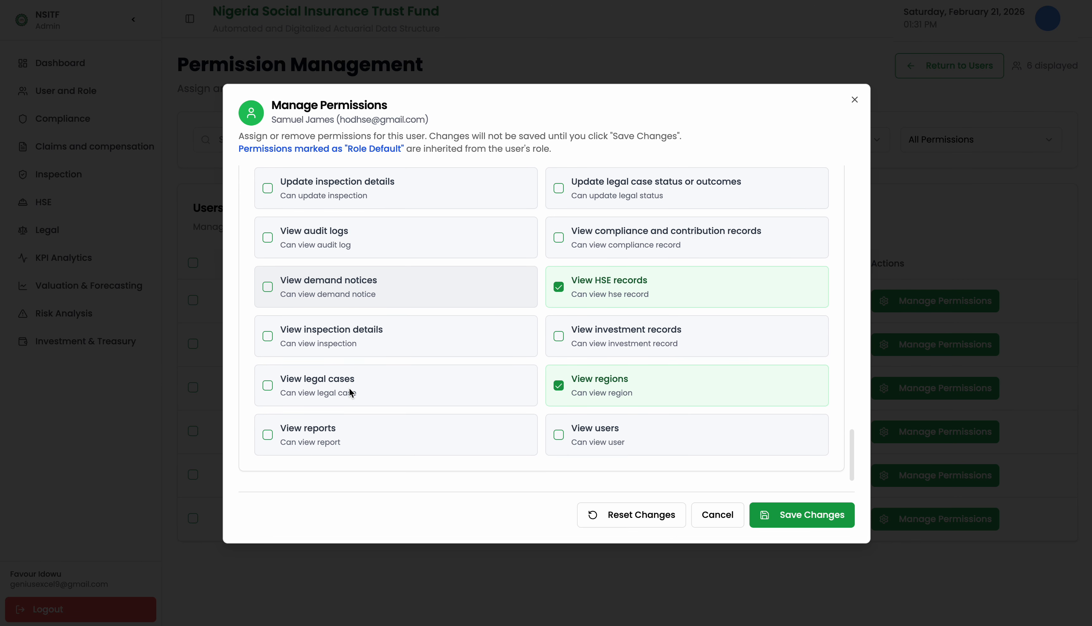
left_click(764, 512)
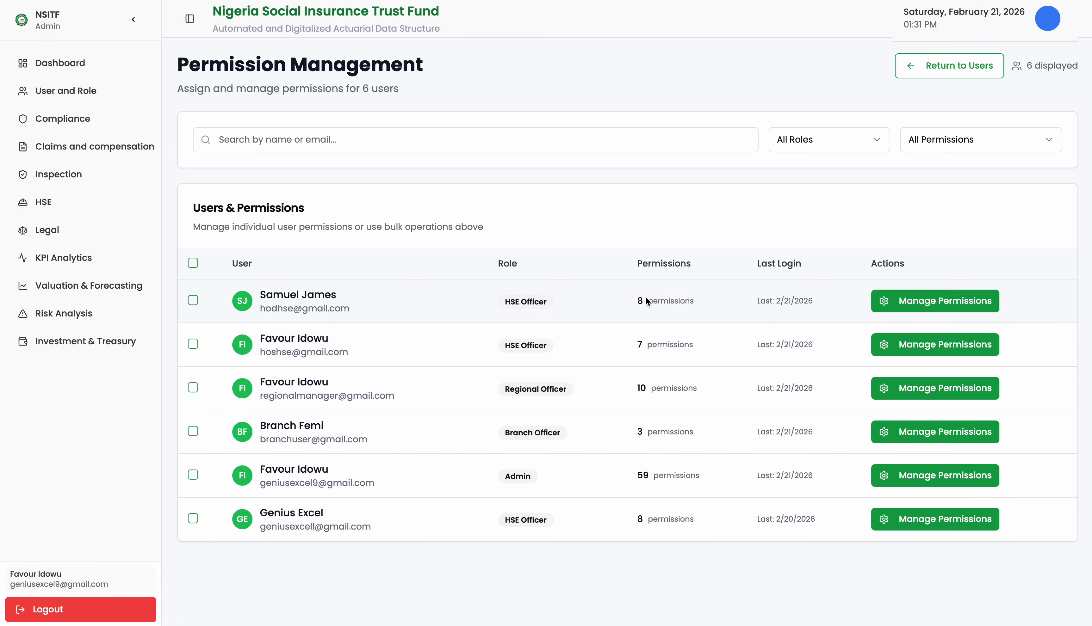
Highlight the HOD HSE user's updated permission count of 8 in the Users & Permissions table.
left_click_drag(645, 300, 635, 302)
scroll(651, 302, "down", 1)
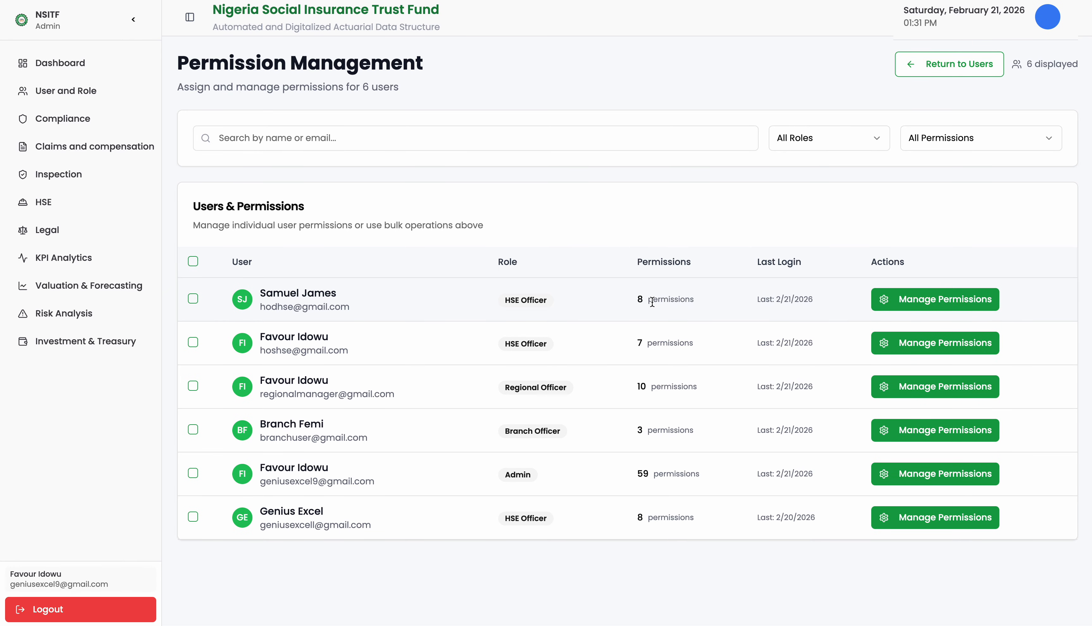
scroll(652, 302, "up", 1)
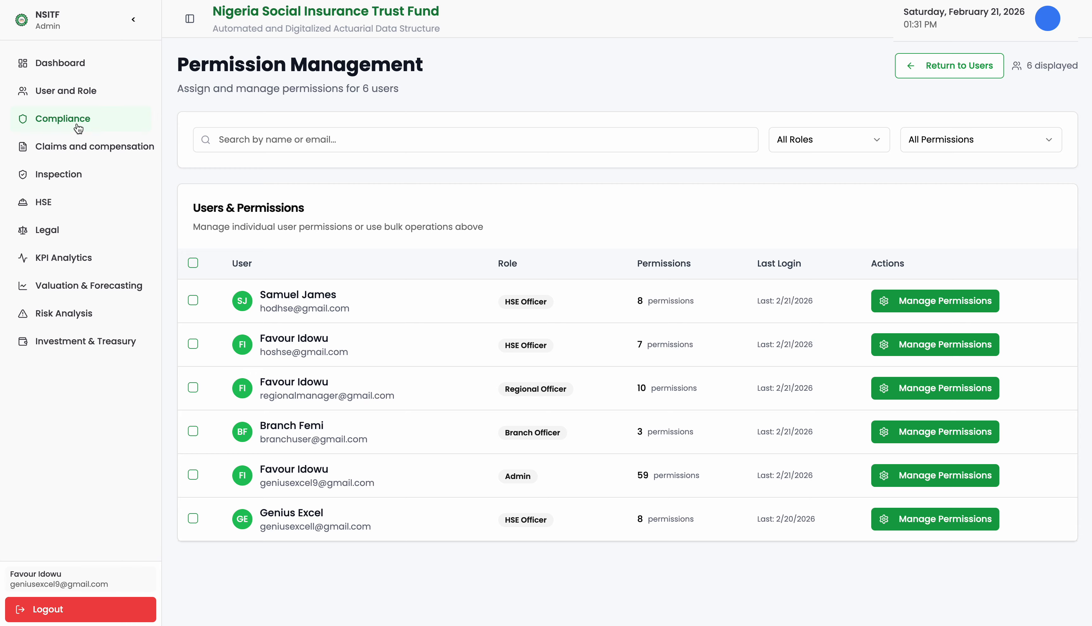
left_click(52, 125)
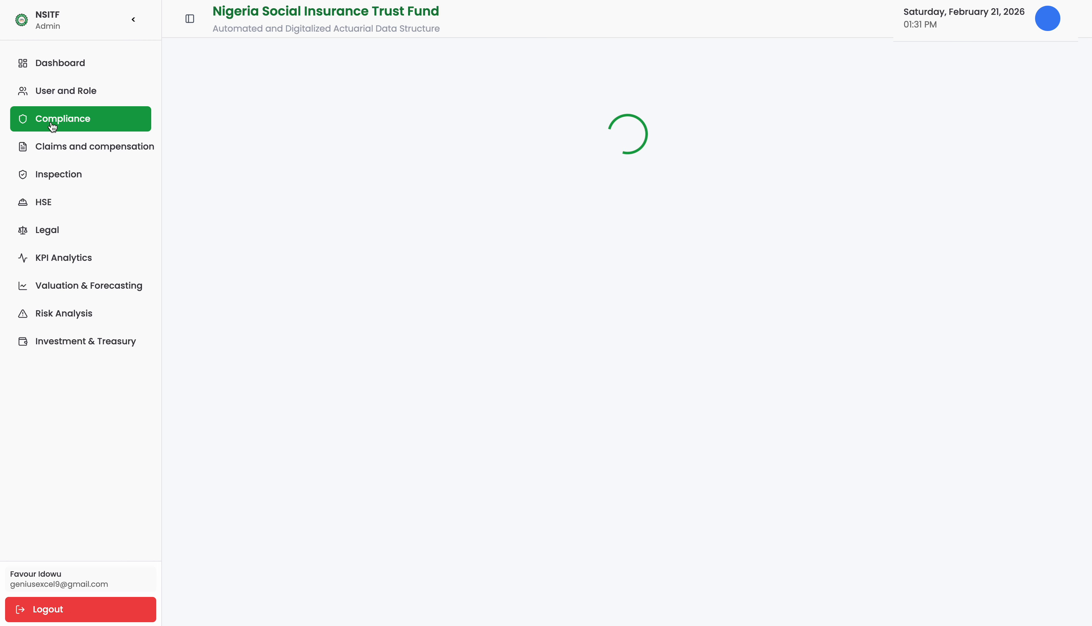
Filter the compliance records to the Abuja (ABU) region with Reviewed record status.
scroll(297, 221, "down", 2)
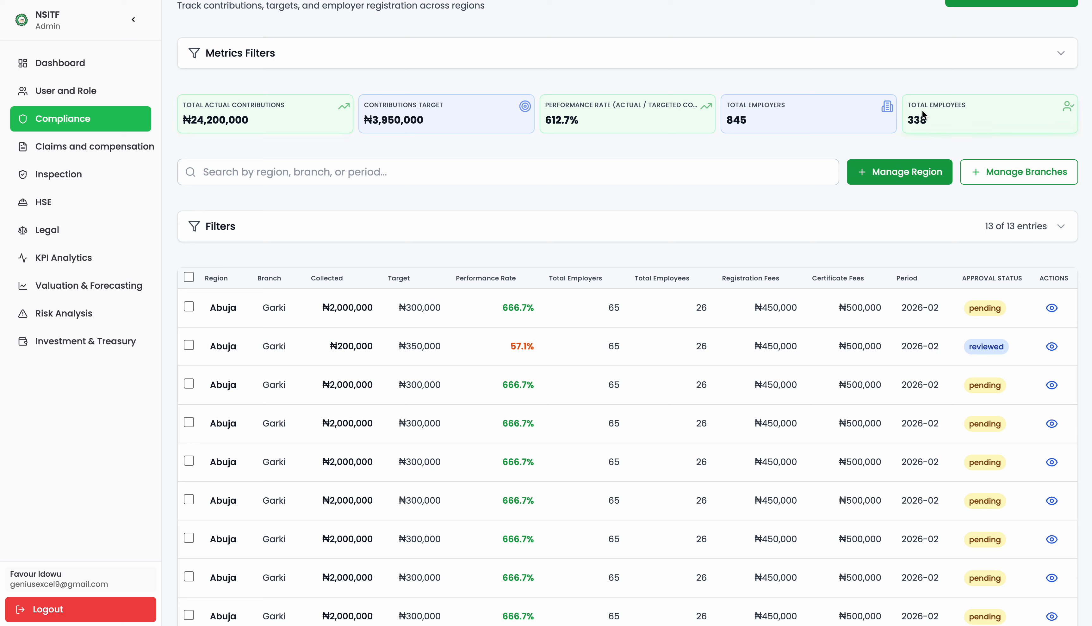
left_click(1060, 233)
scroll(627, 303, "up", 1)
left_click(295, 300)
left_click(242, 349)
left_click(296, 459)
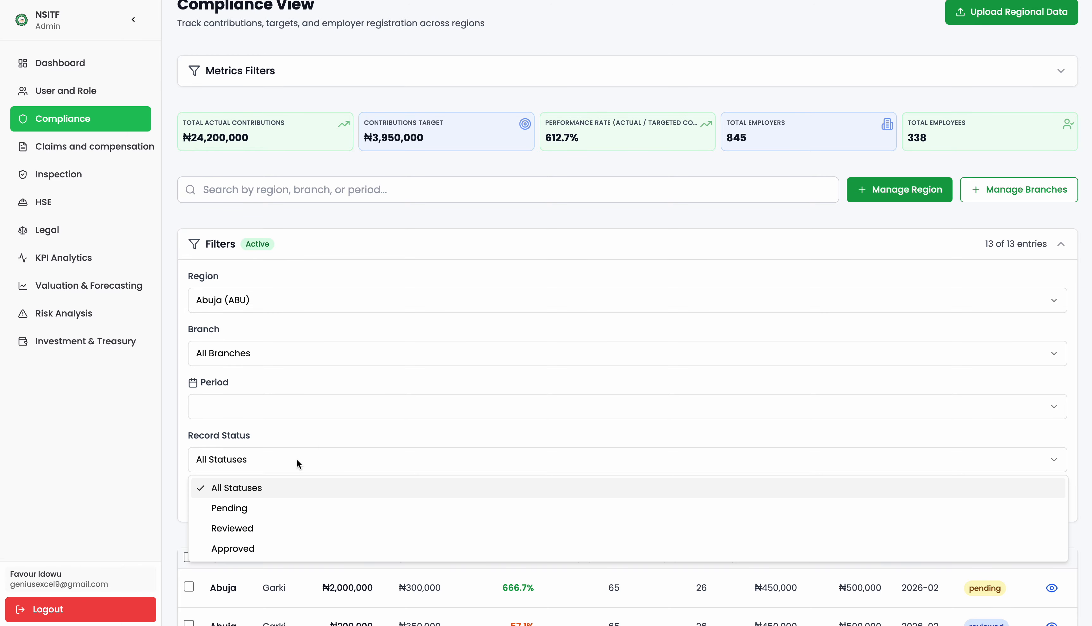
left_click(265, 528)
Scroll to the compliance table and highlight the first record's Pending status.
scroll(265, 526, "down", 5)
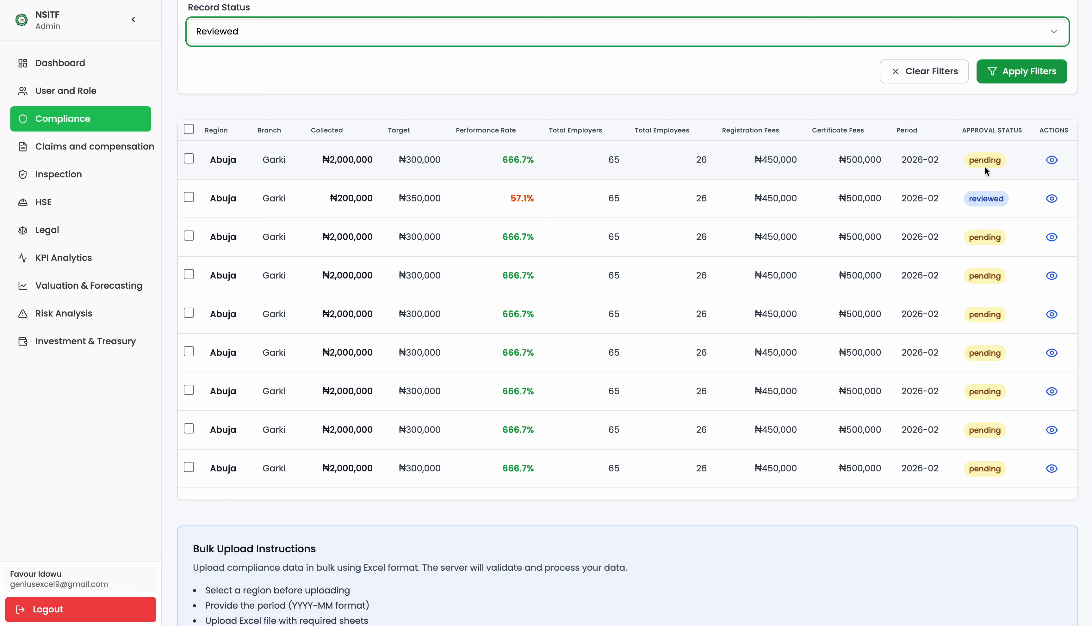
left_click_drag(970, 164, 996, 164)
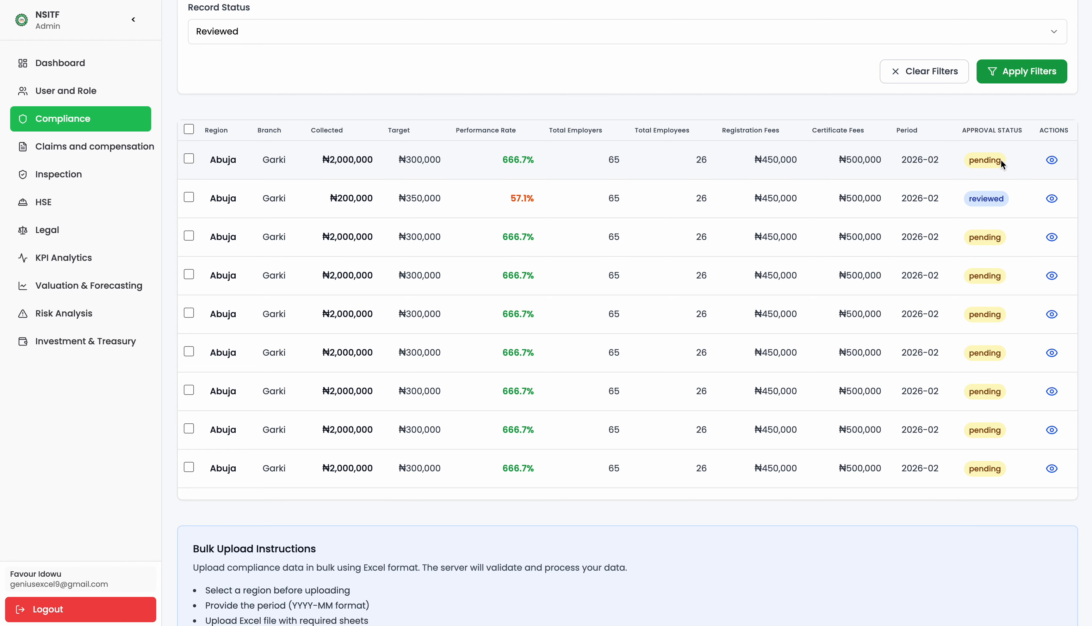
left_click_drag(999, 161, 972, 169)
View the pending Abuja–Garki record in edit mode, close it unsaved, then open the reviewed 2026-02 record.
left_click(1051, 159)
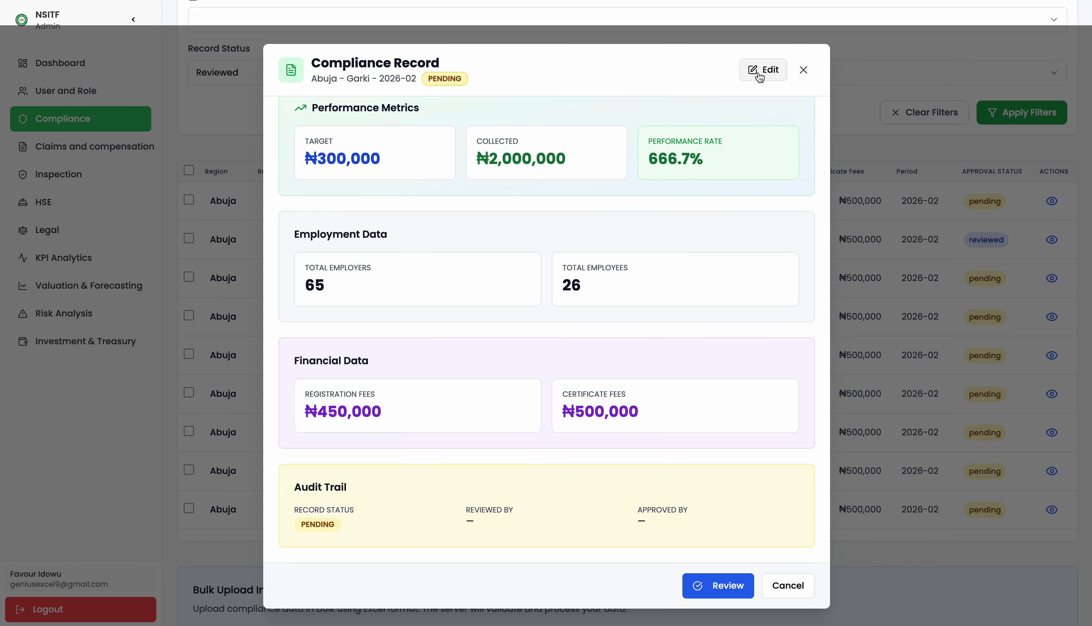
left_click(767, 68)
scroll(628, 230, "down", 1)
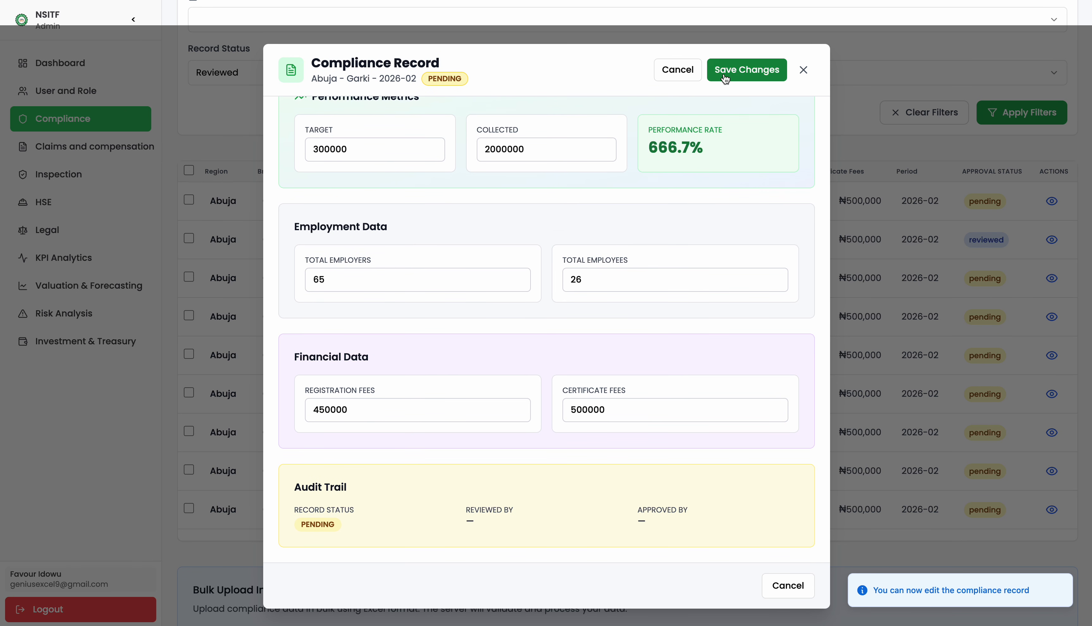
left_click(809, 71)
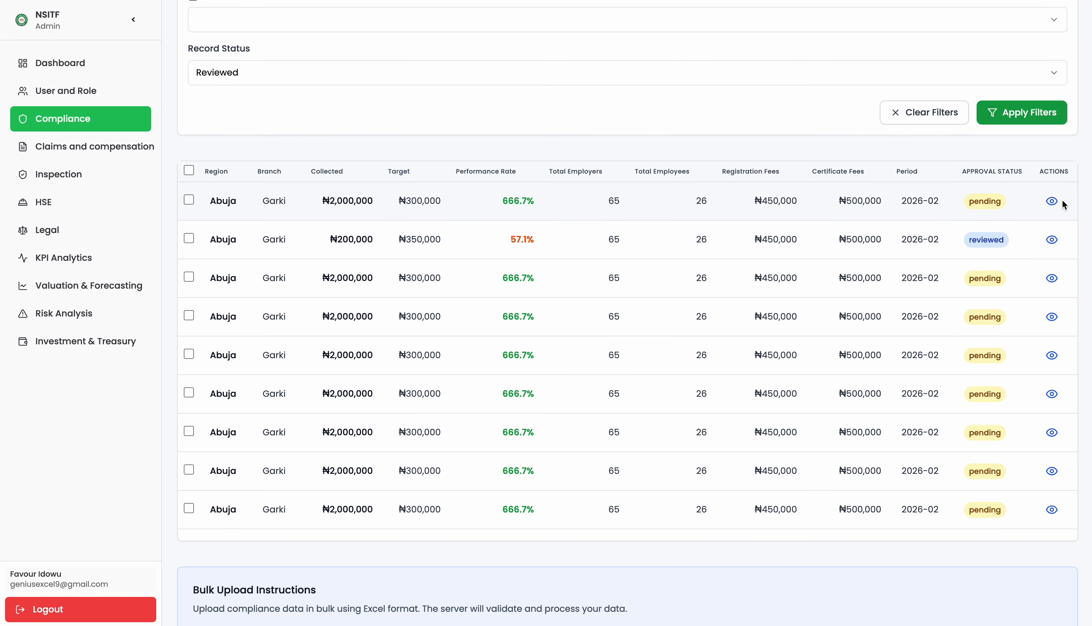
left_click(1051, 241)
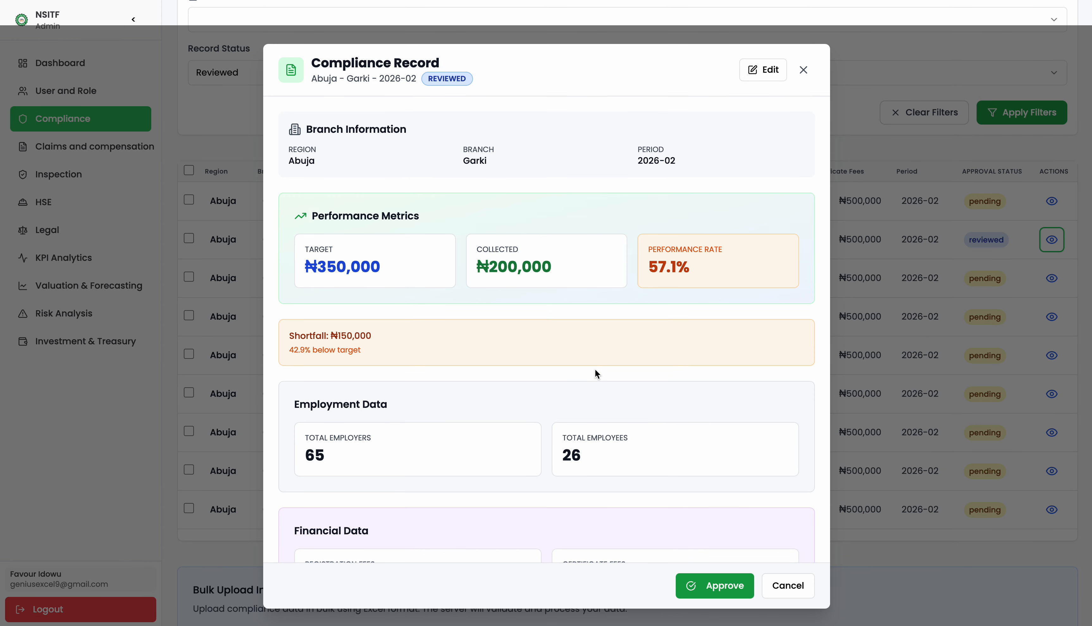
Approve the reviewed Abuja–Garki 2026-02 compliance record and close it.
scroll(594, 368, "down", 4)
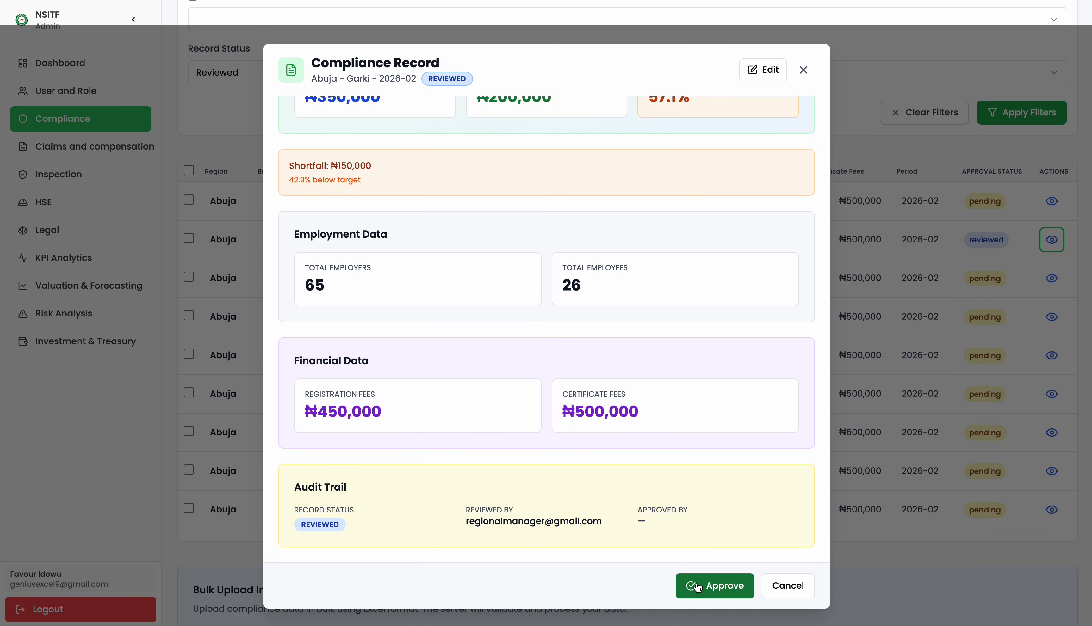
left_click(714, 586)
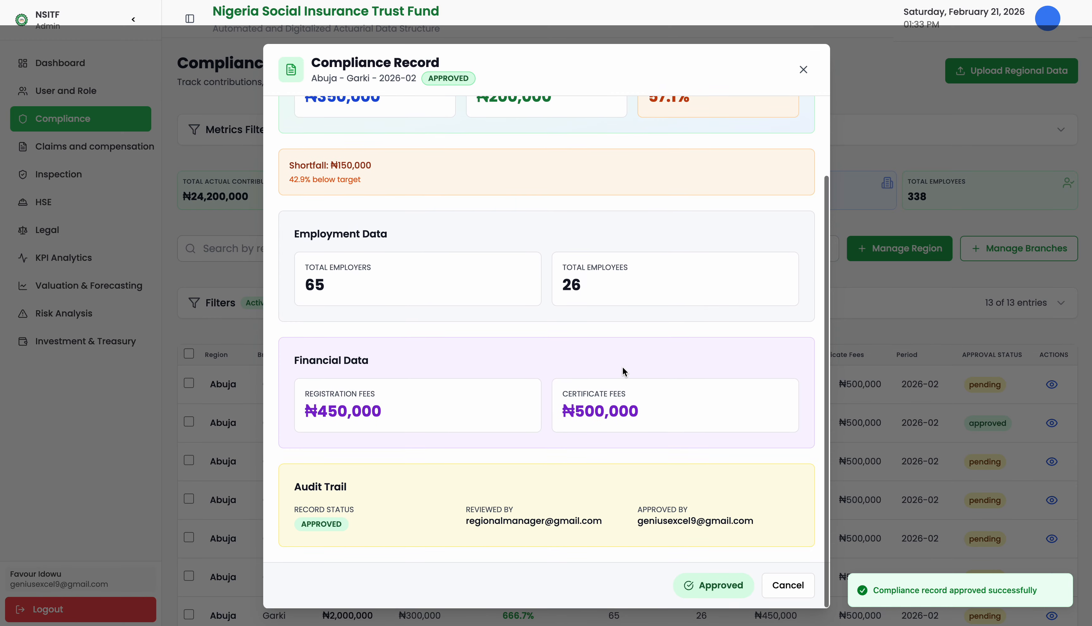
scroll(624, 371, "up", 4)
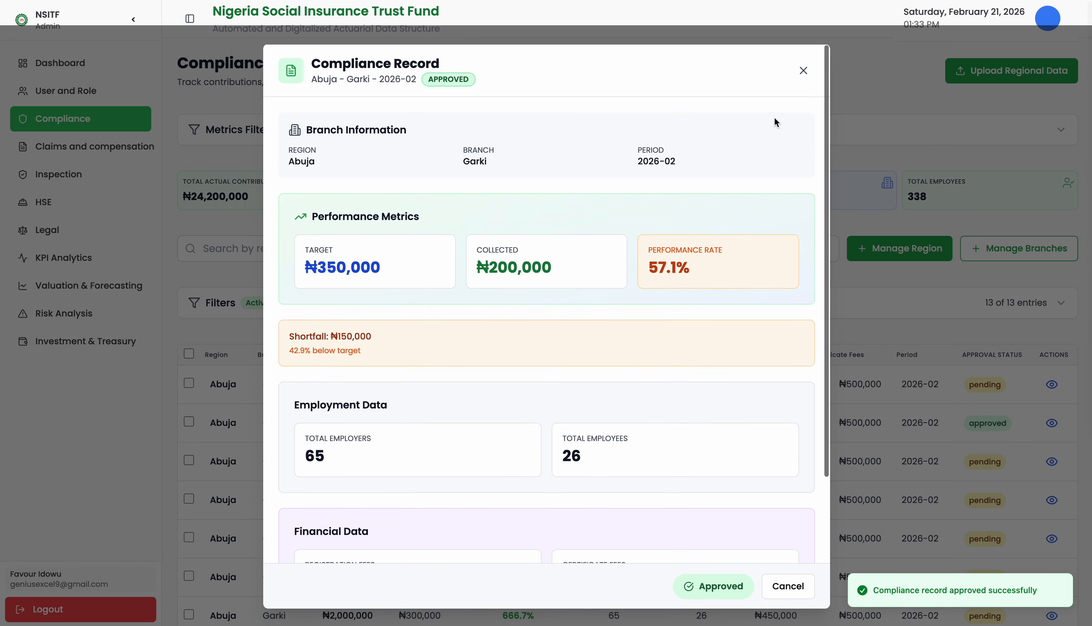
left_click(801, 71)
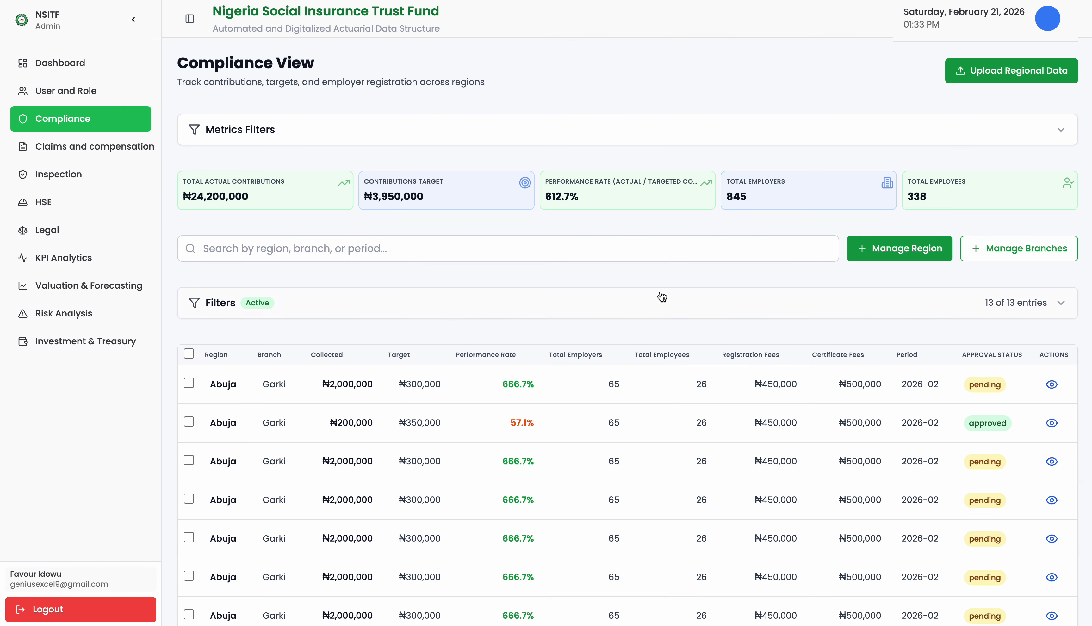
Approve the pending record with ₦2,000,000 collected against ₦300,000, then open the fourth record.
scroll(614, 204, "down", 5)
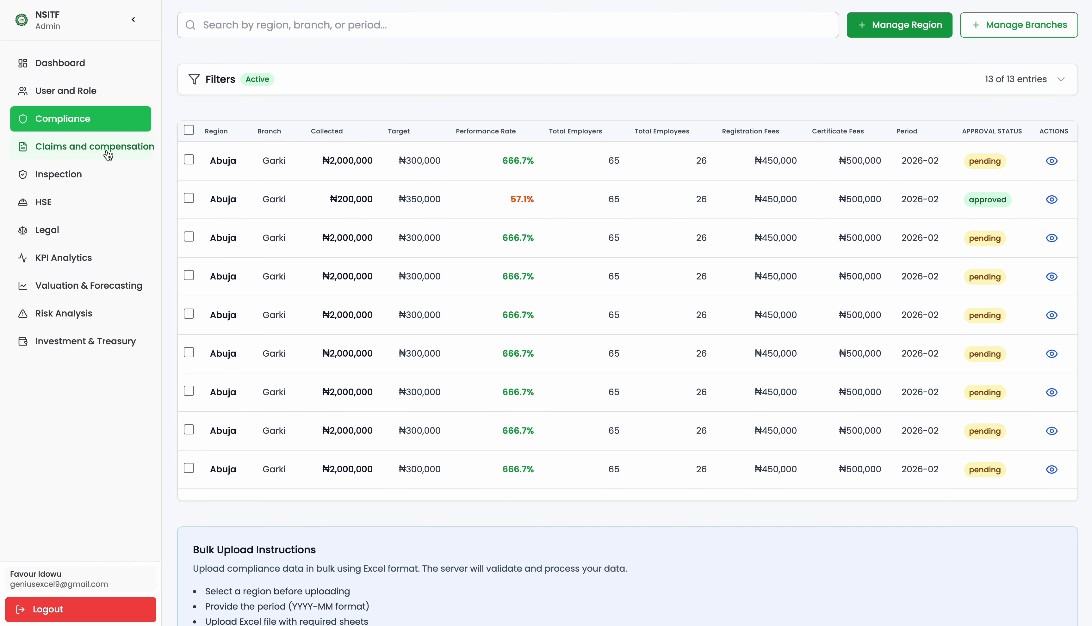
left_click(1052, 160)
left_click(749, 396)
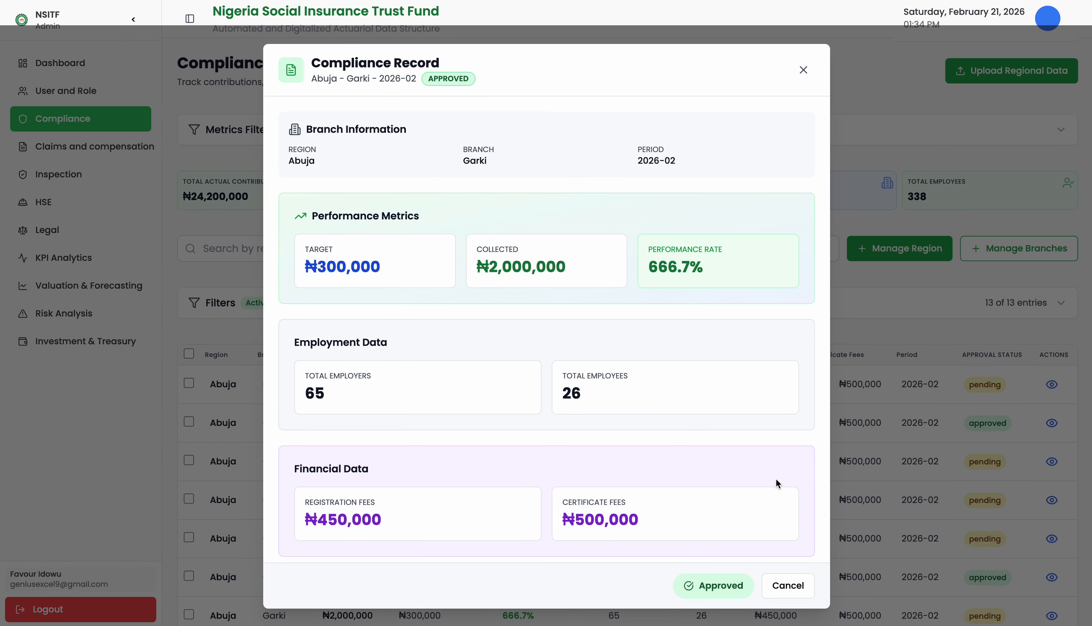
left_click(788, 585)
scroll(850, 548, "down", 2)
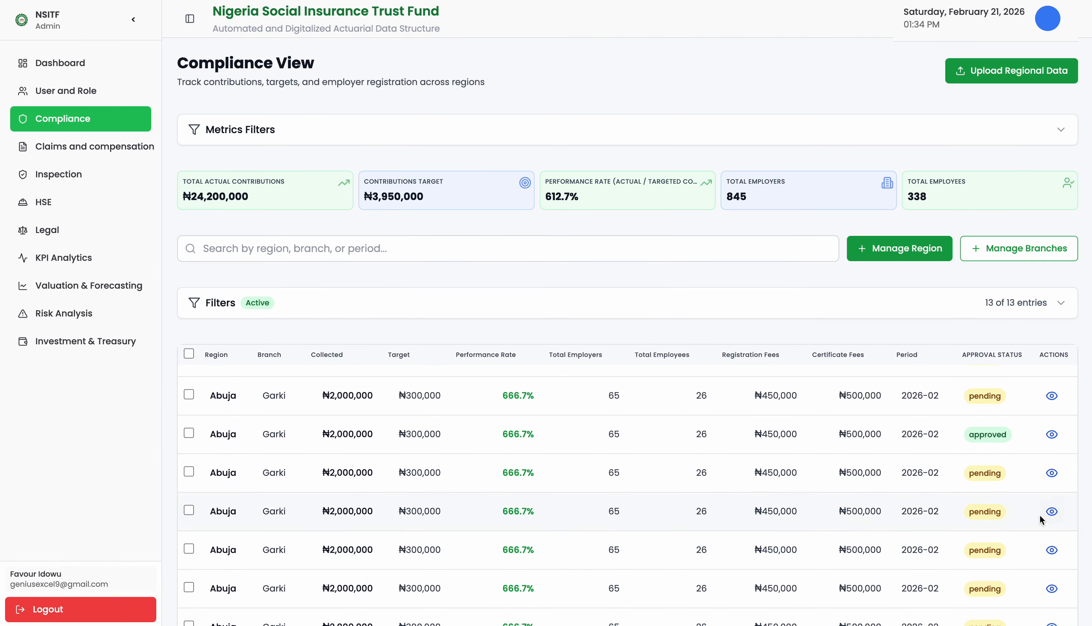
left_click(1050, 512)
Mark the fourth Abuja–Garki compliance record as reviewed, confirming the prompt.
left_click(693, 582)
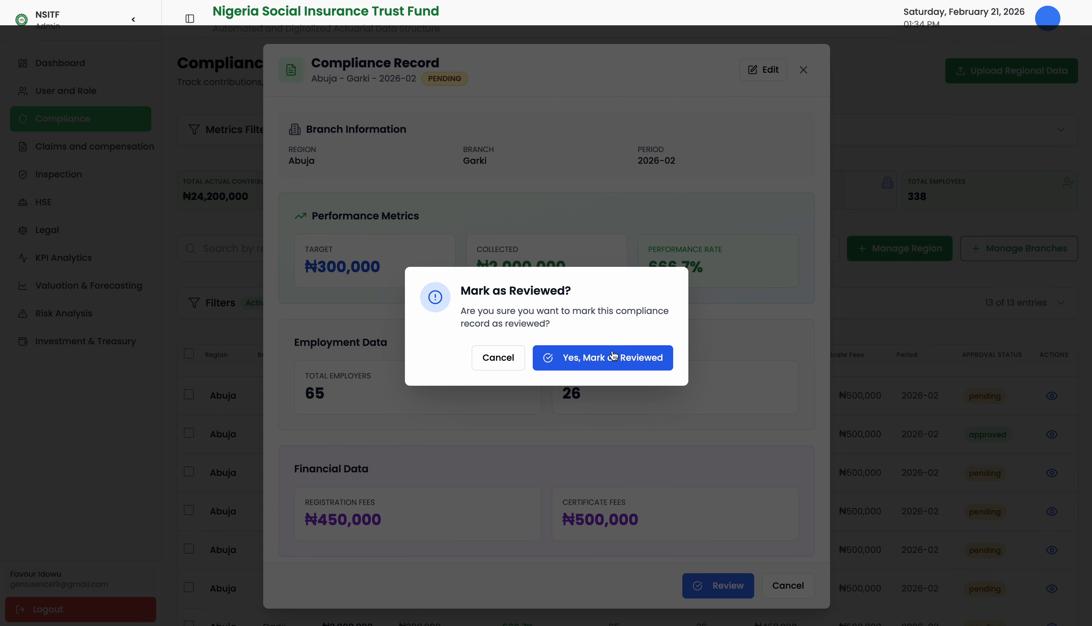
left_click(592, 364)
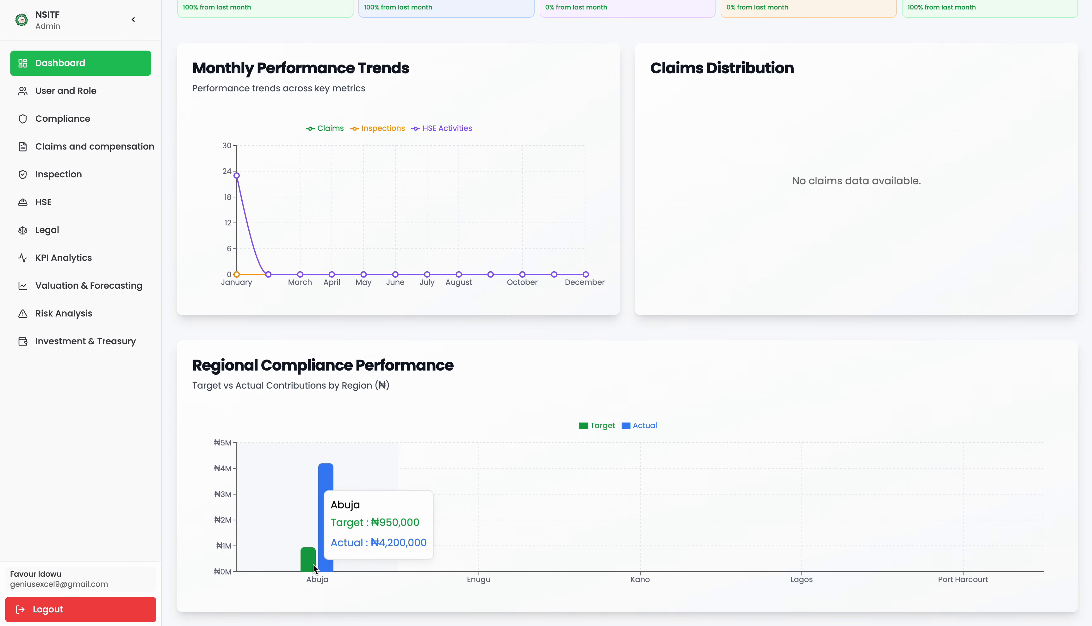
Go to the Claims and Compensation page with its 8 claim entries and YTD-versus-target chart.
scroll(312, 571, "up", 5)
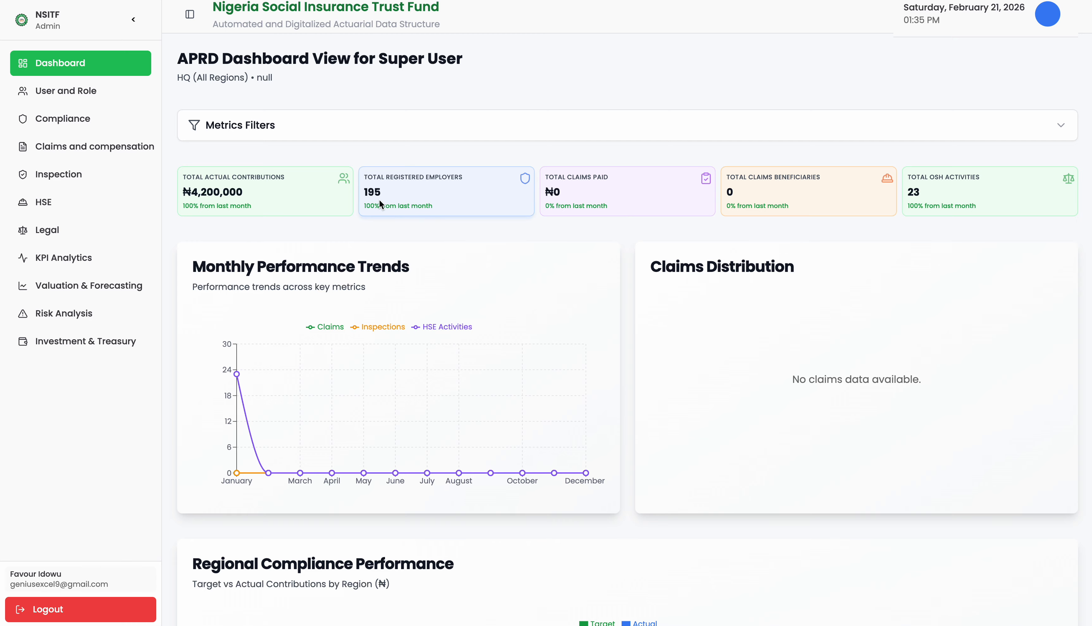
left_click(94, 146)
scroll(426, 344, "down", 5)
scroll(426, 343, "up", 4)
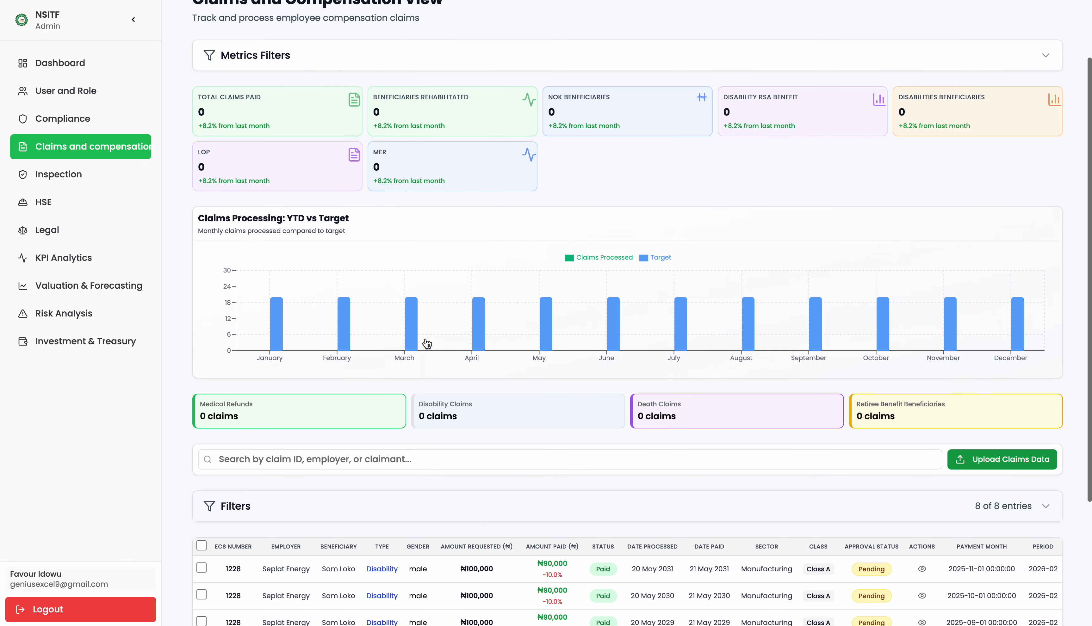
scroll(426, 343, "up", 1)
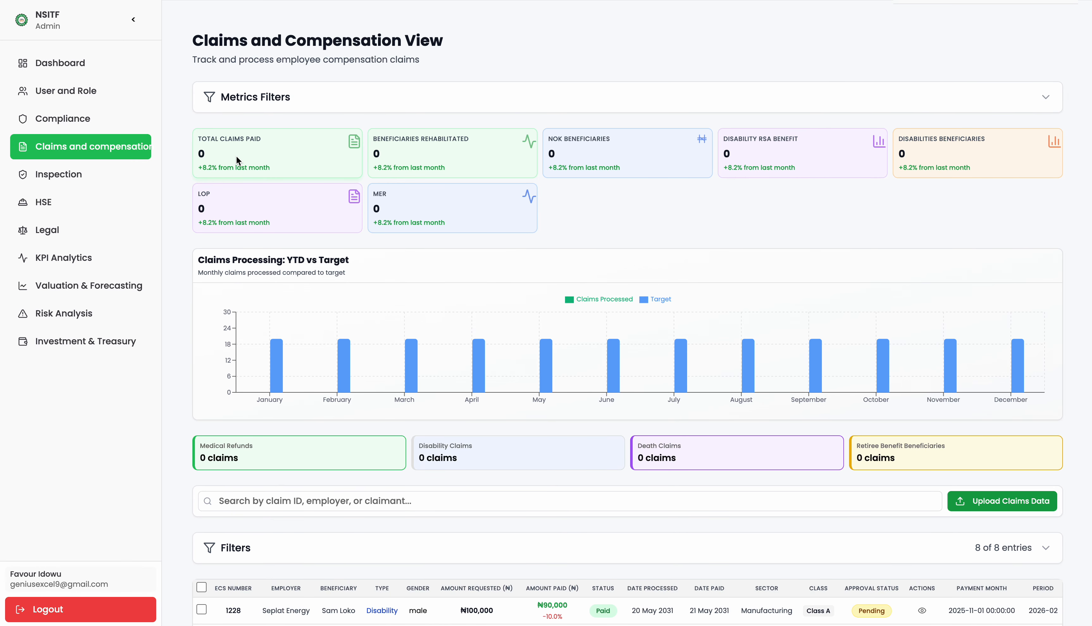
Open a claim's details, switch to edit mode, and close it without saving.
scroll(237, 161, "down", 5)
left_click(922, 395)
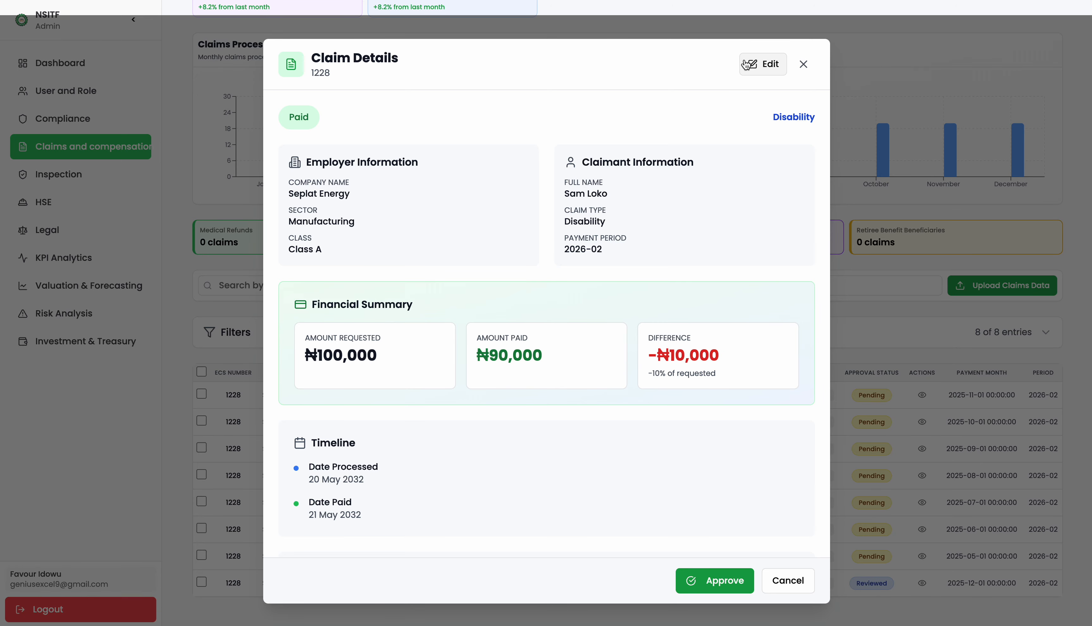
left_click(745, 64)
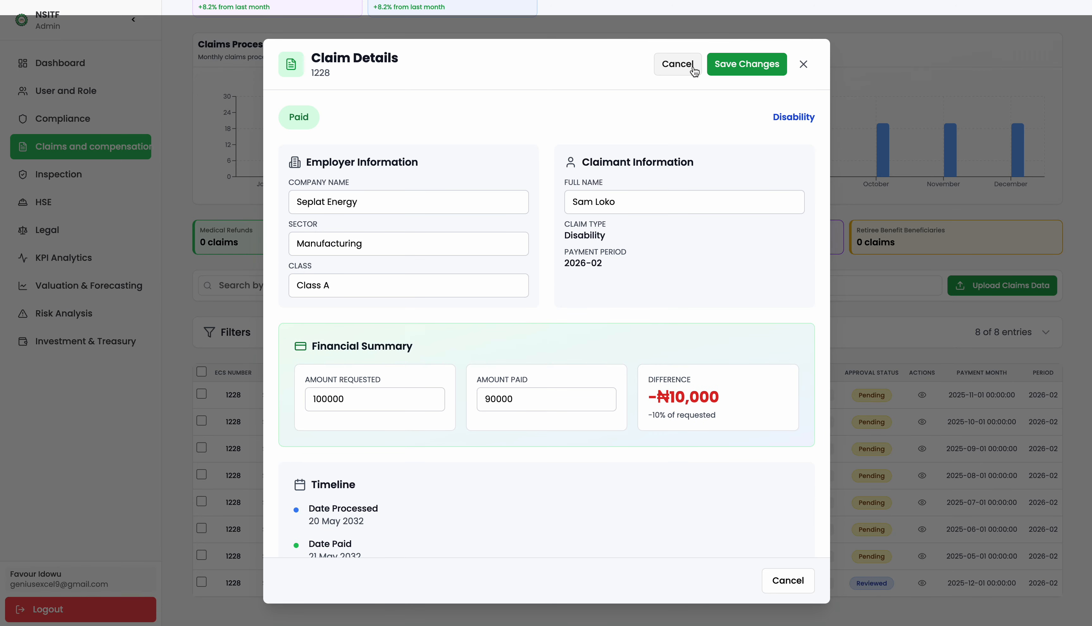
left_click(804, 66)
Approve disability claim 1228 processed 20 May 2032 and close its details.
left_click(921, 583)
scroll(606, 389, "down", 10)
left_click(715, 580)
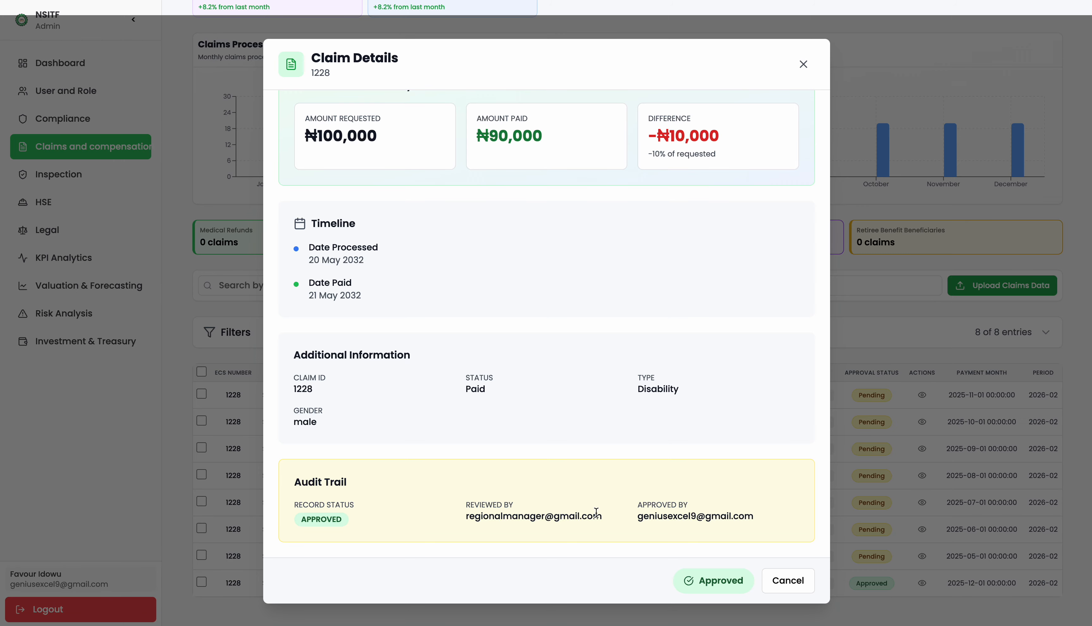
left_click_drag(754, 518, 689, 486)
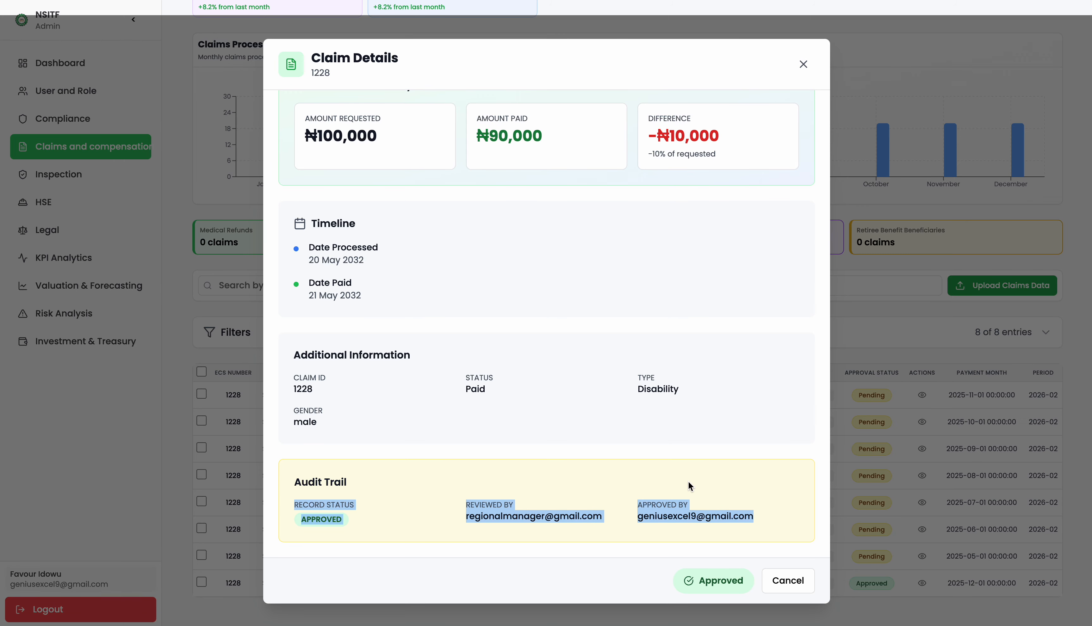
left_click(804, 65)
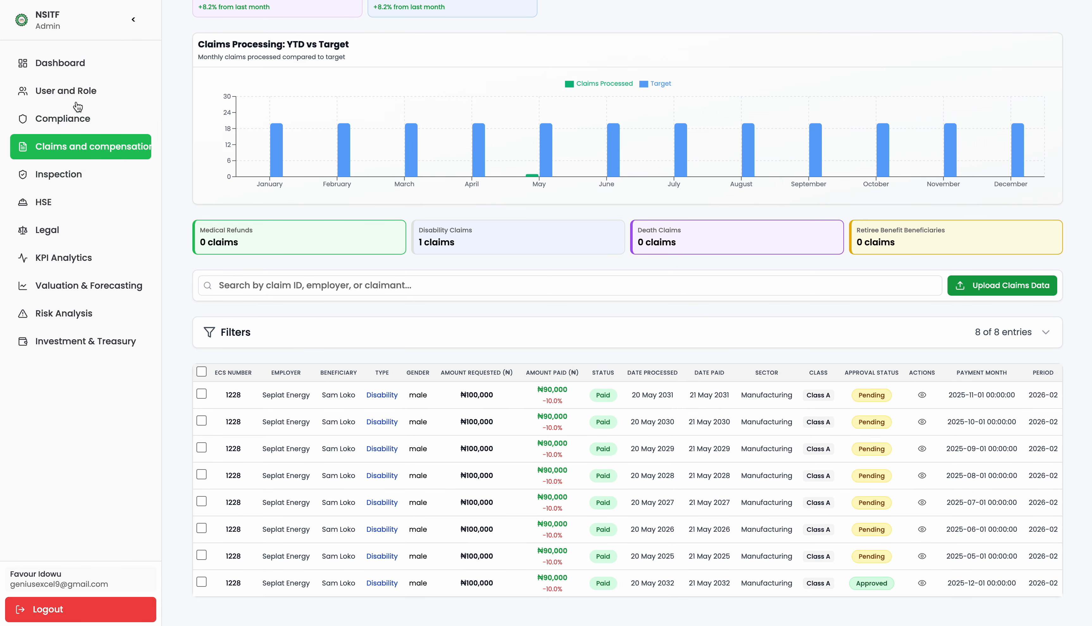
Check the dashboard's ₦90,000 claims paid and Claims Distribution chart, then go to Inspection Management.
left_click(56, 75)
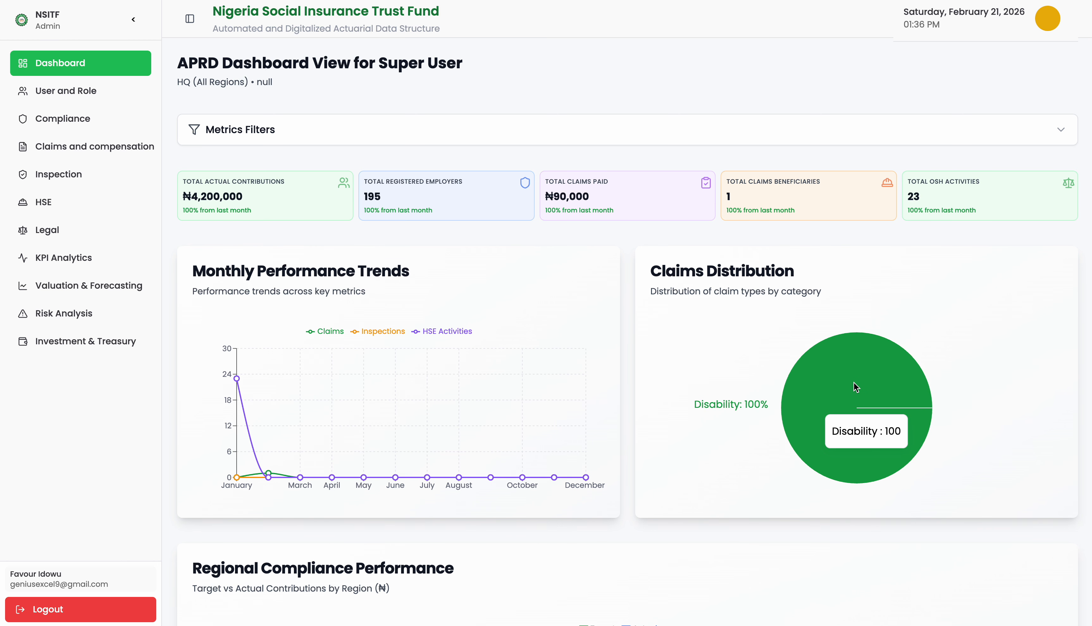
scroll(853, 382, "down", 2)
scroll(815, 334, "down", 1)
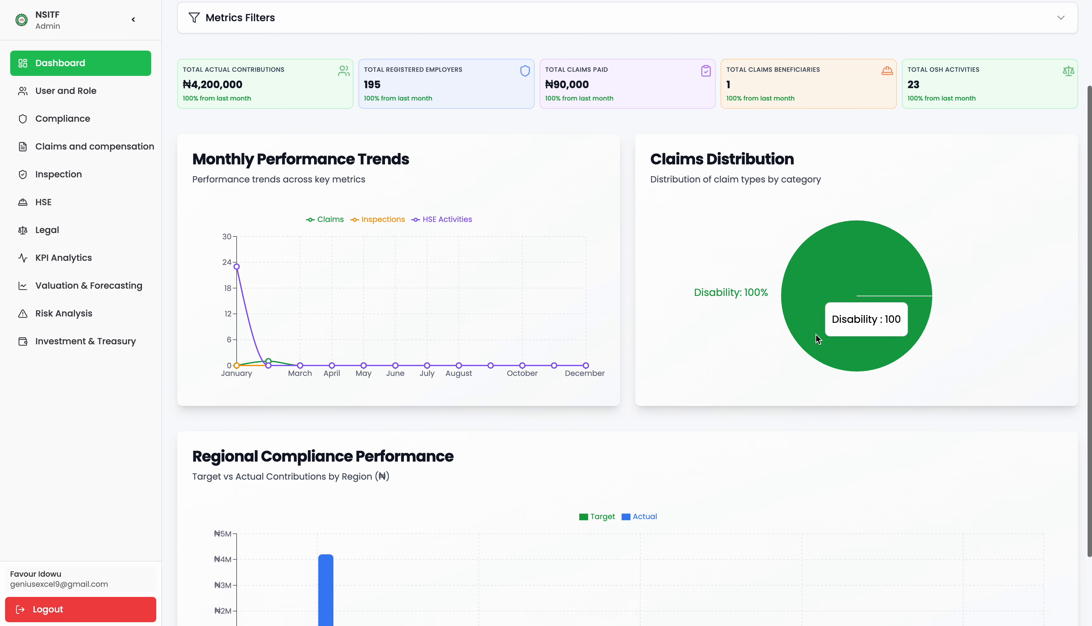
left_click(59, 174)
Approve the reviewed Garki 2026-02 inspection record (17 inspections, 40 demand notices) and close it.
scroll(326, 273, "down", 8)
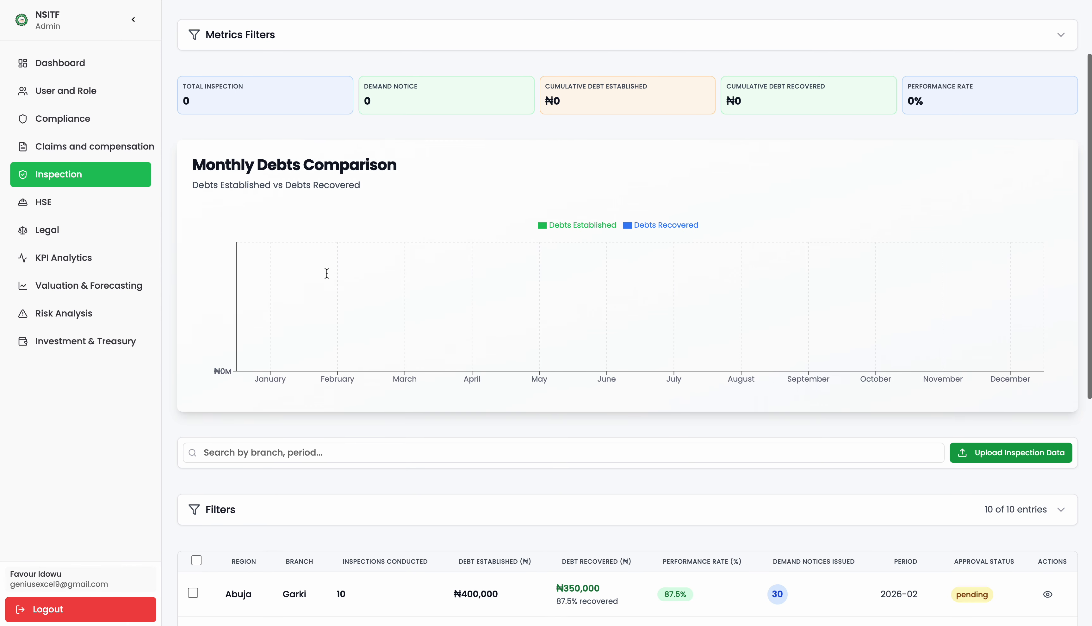
scroll(328, 278, "down", 4)
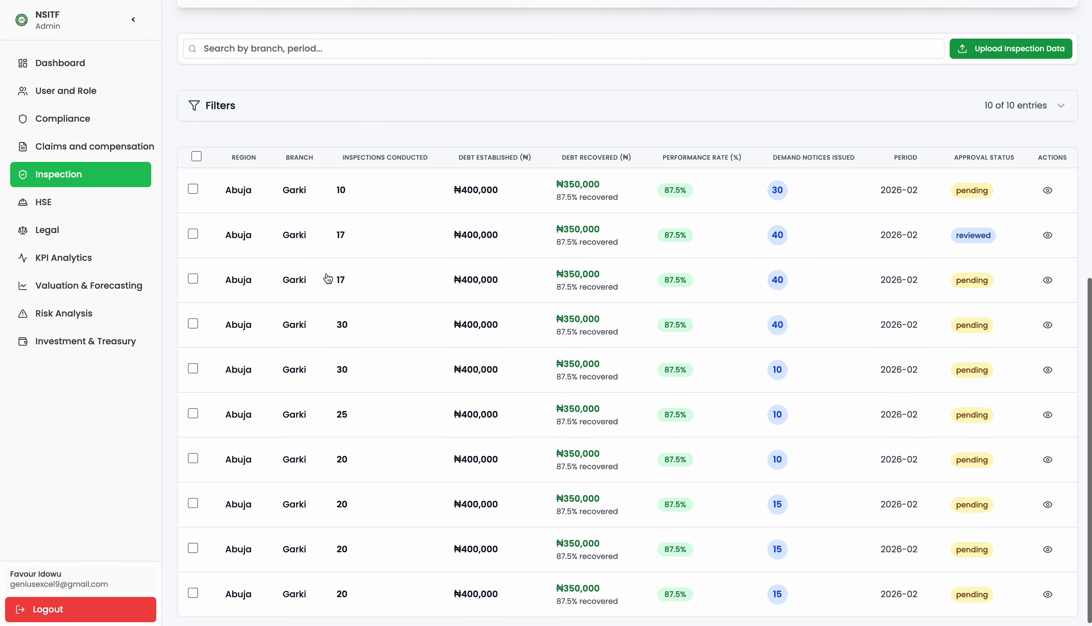
left_click(1047, 230)
scroll(546, 347, "down", 3)
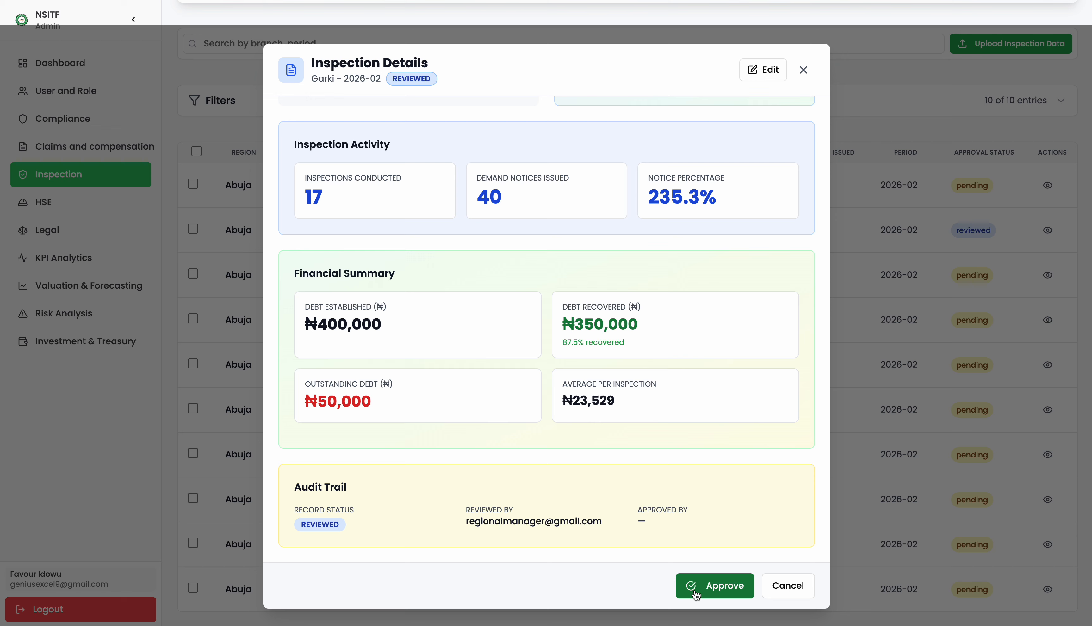
left_click(694, 592)
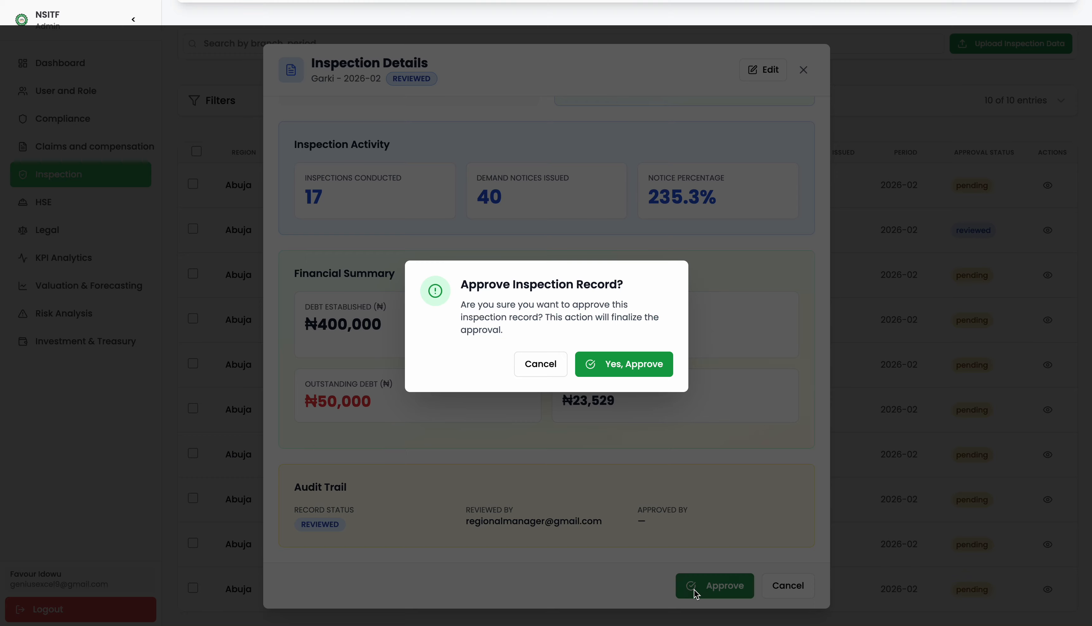
left_click(615, 373)
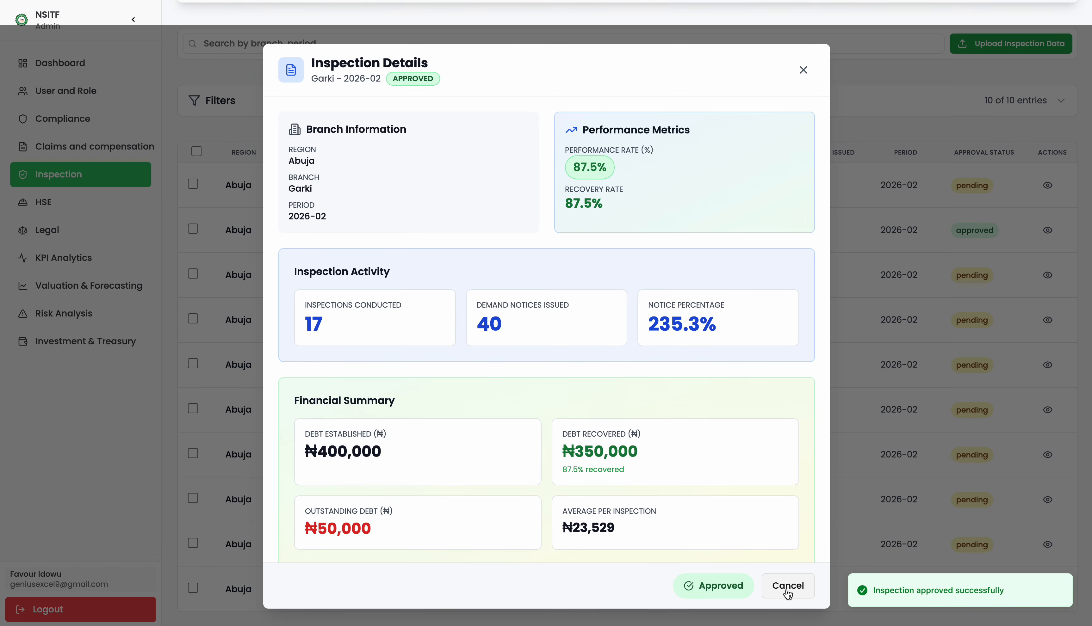
left_click(786, 593)
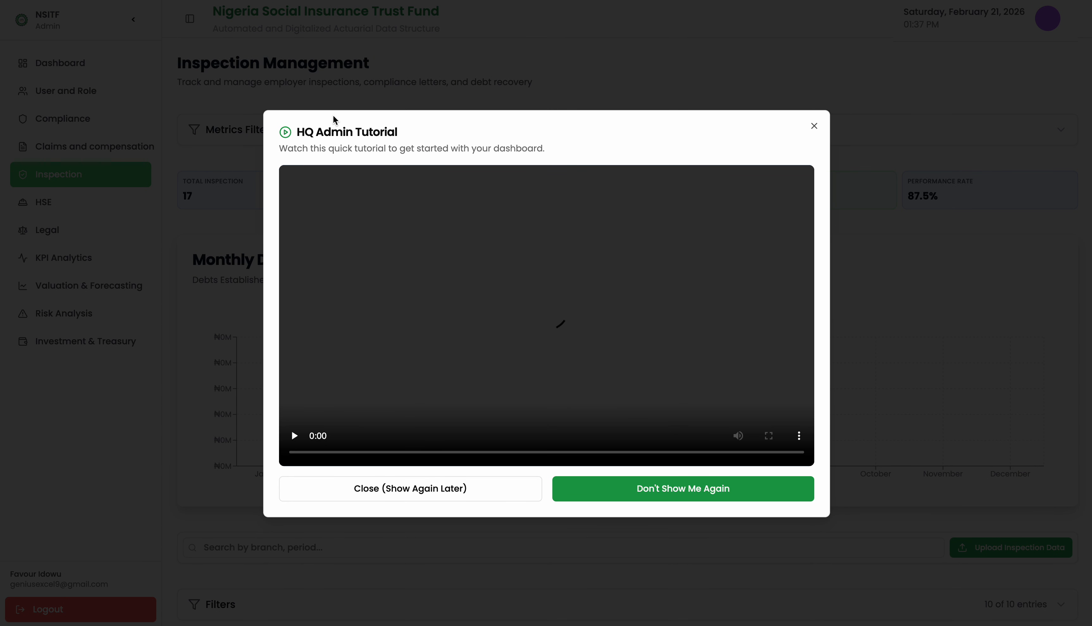
Close the HQ Admin Tutorial popup and scroll down to the inspection records table.
left_click(813, 127)
scroll(814, 135, "down", 10)
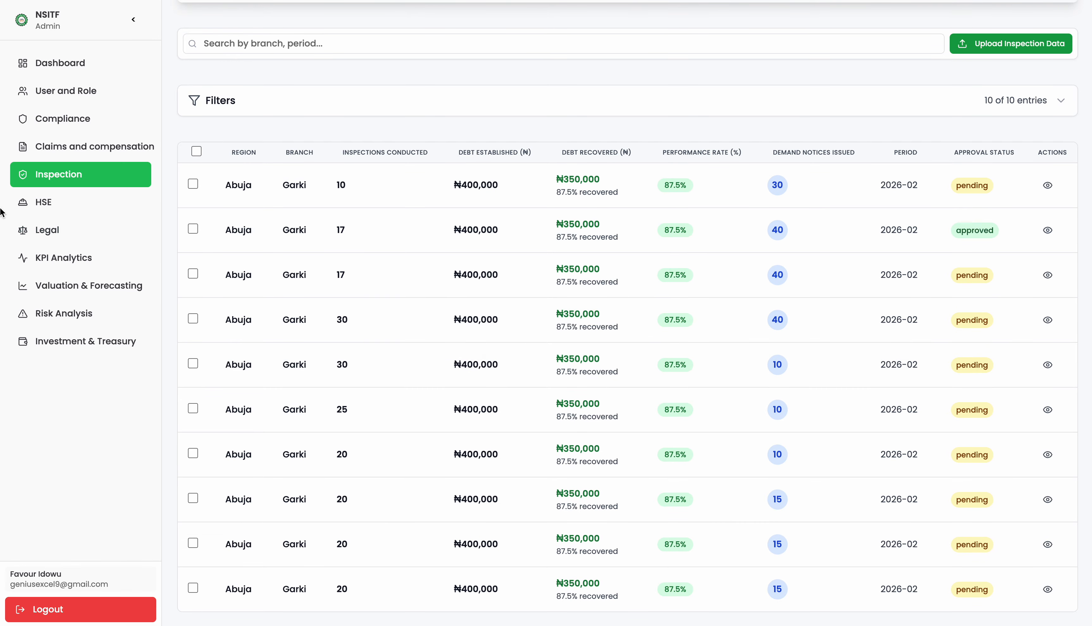
Open the HSE page and expand its record filters.
left_click(42, 208)
scroll(733, 375, "down", 10)
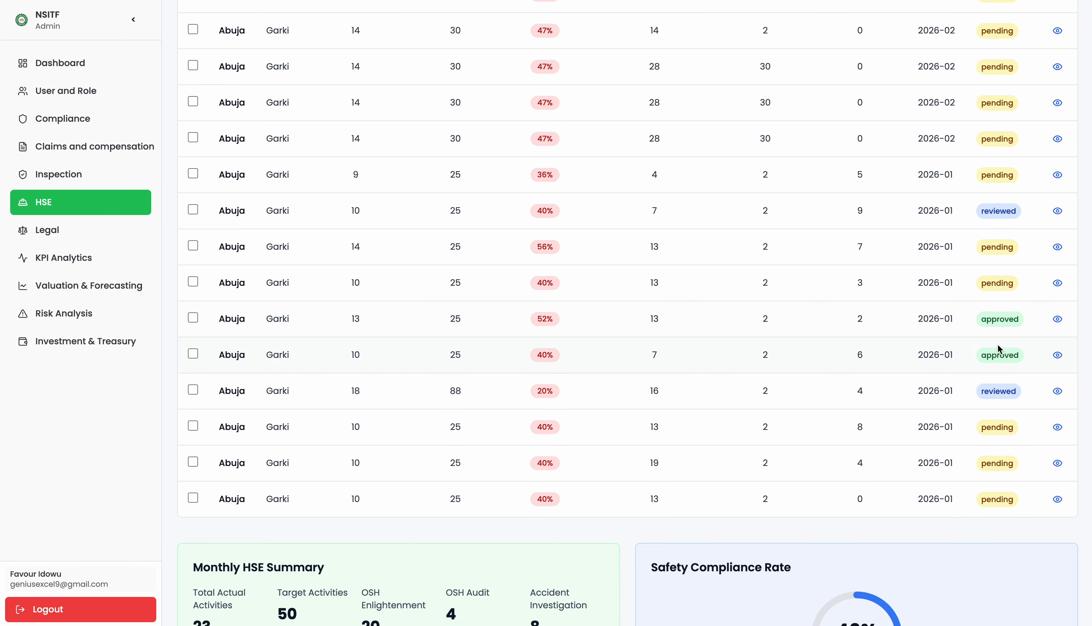
scroll(764, 241, "up", 10)
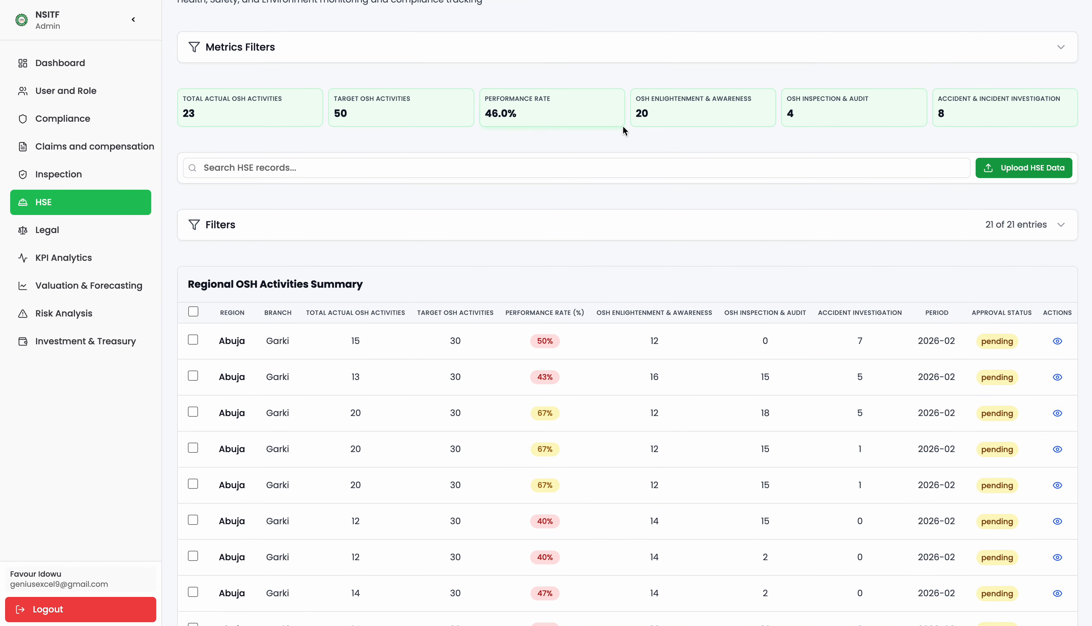
left_click(302, 237)
scroll(433, 260, "down", 1)
Filter HSE records to region Abuja (ABU) and branch Garki (GAK).
left_click(562, 240)
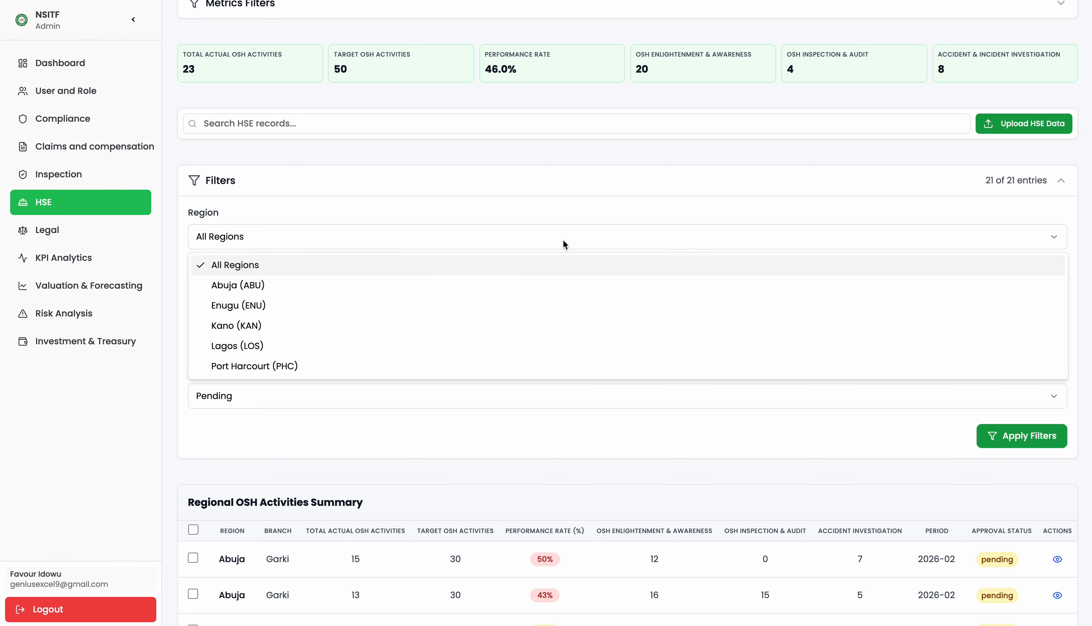
left_click(494, 282)
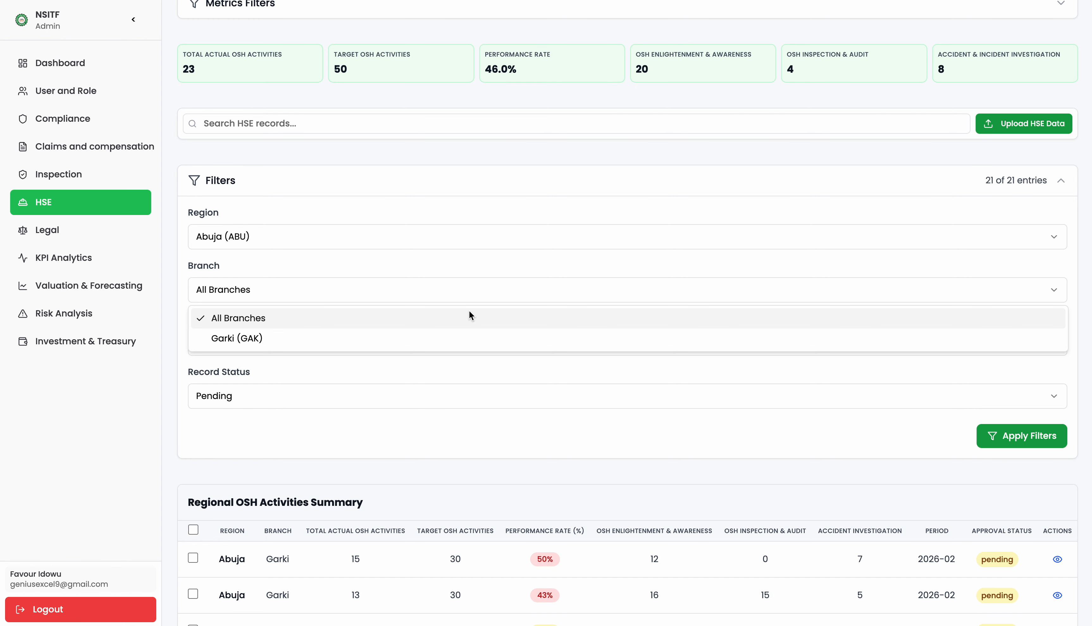
left_click(444, 336)
scroll(585, 359, "down", 3)
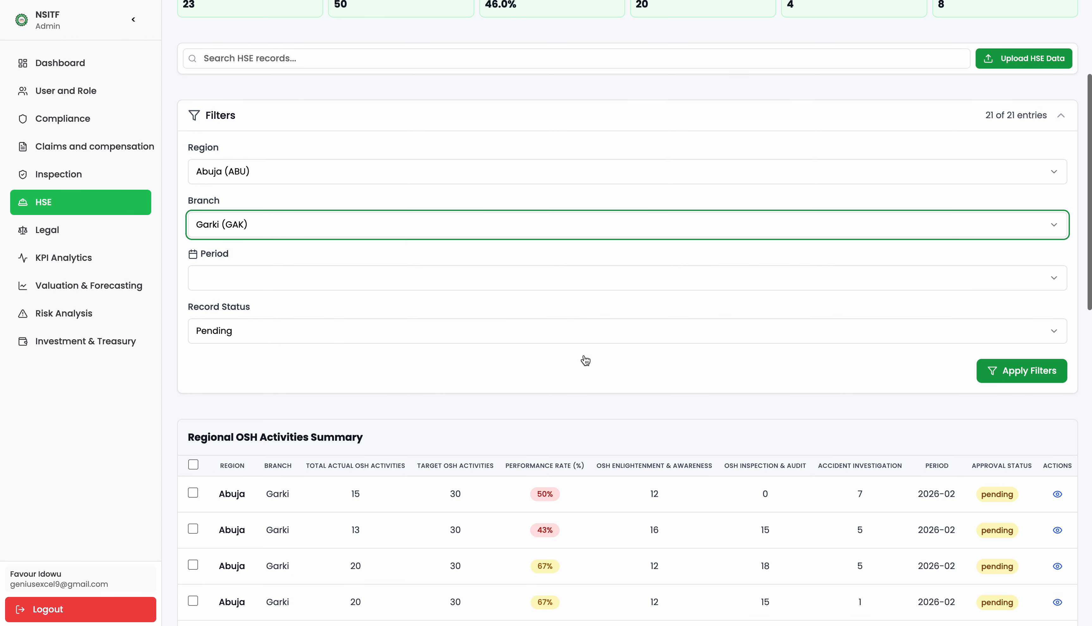
scroll(855, 287, "down", 3)
scroll(855, 287, "down", 10)
scroll(855, 288, "up", 10)
left_click(1001, 213)
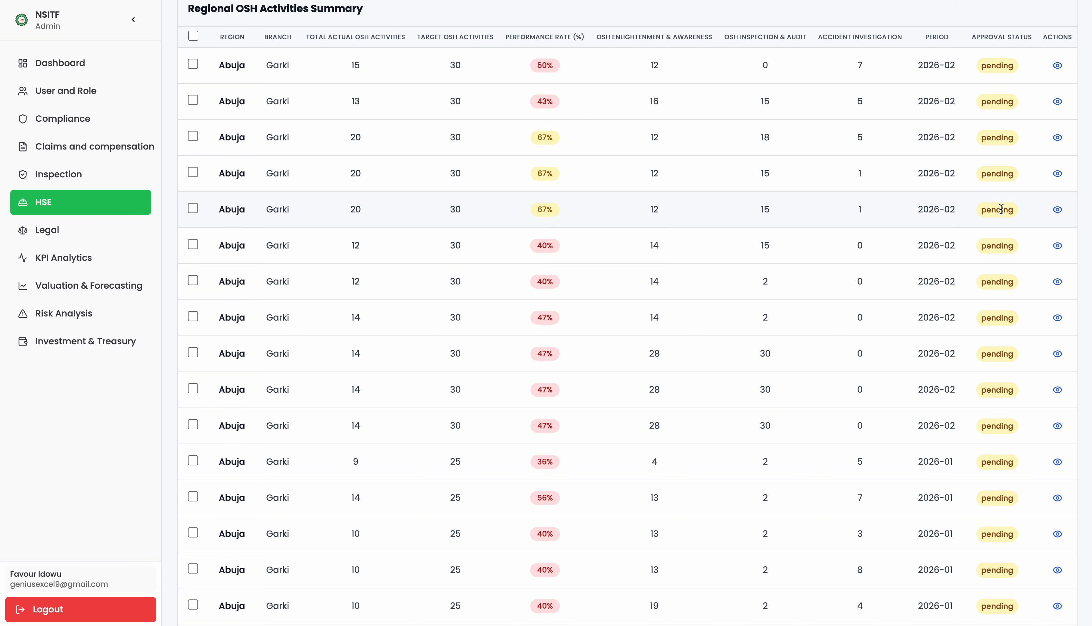
scroll(1000, 209, "up", 1)
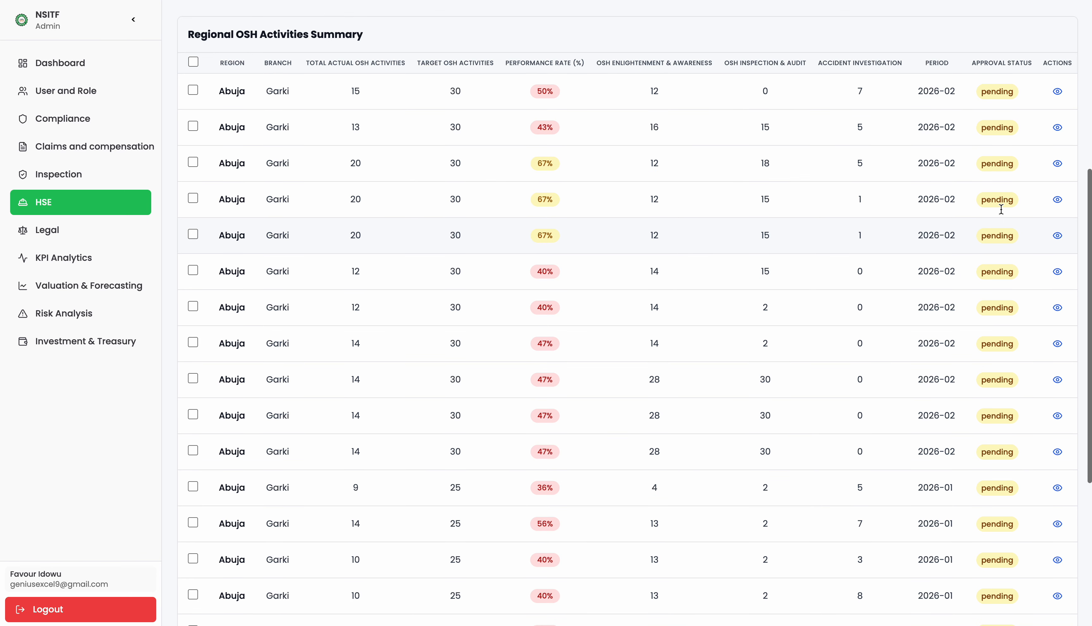
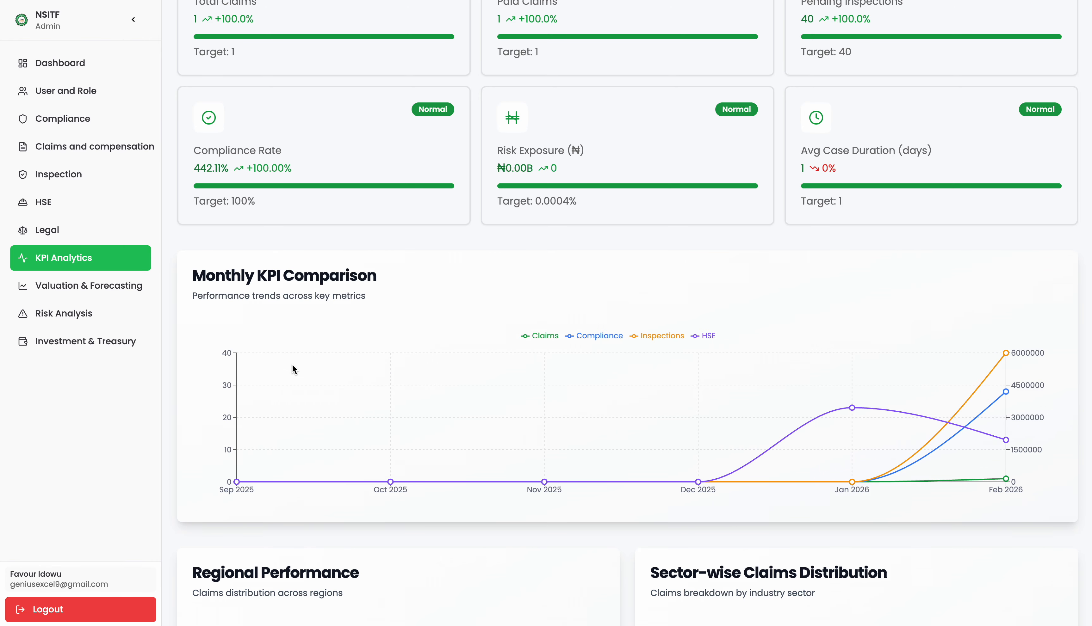
scroll(292, 364, "up", 4)
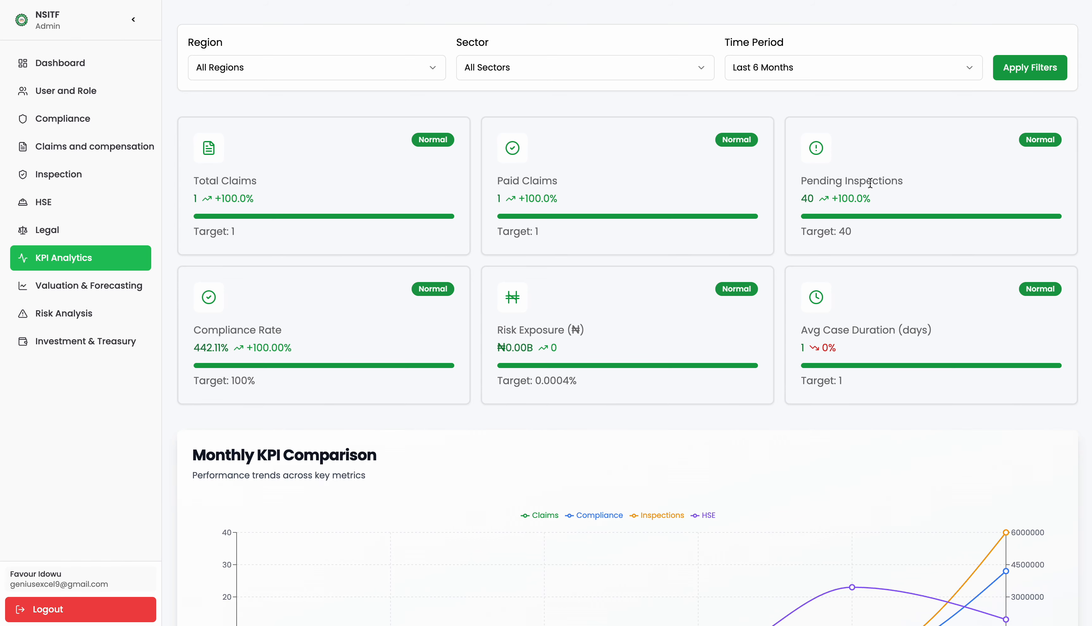
scroll(853, 191, "down", 1)
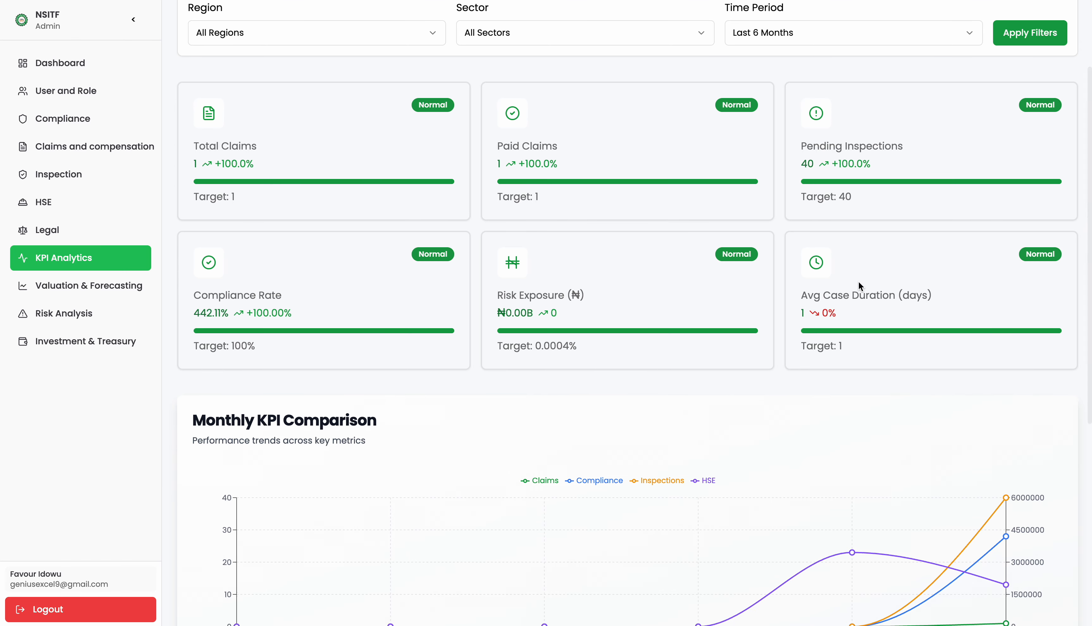
scroll(815, 295, "down", 10)
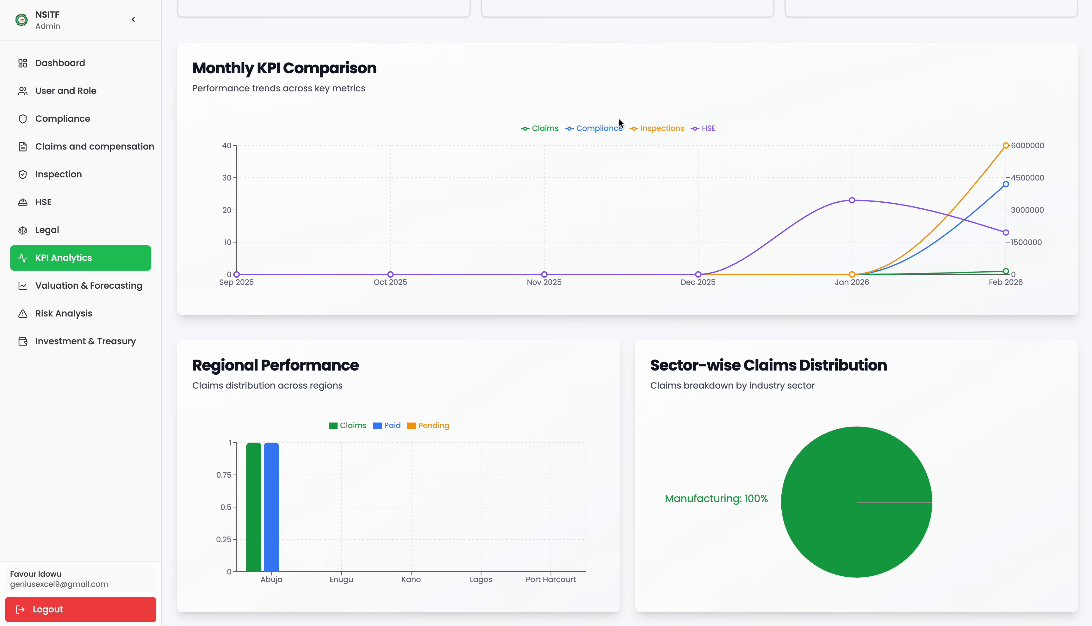
mouse_move(902, 271)
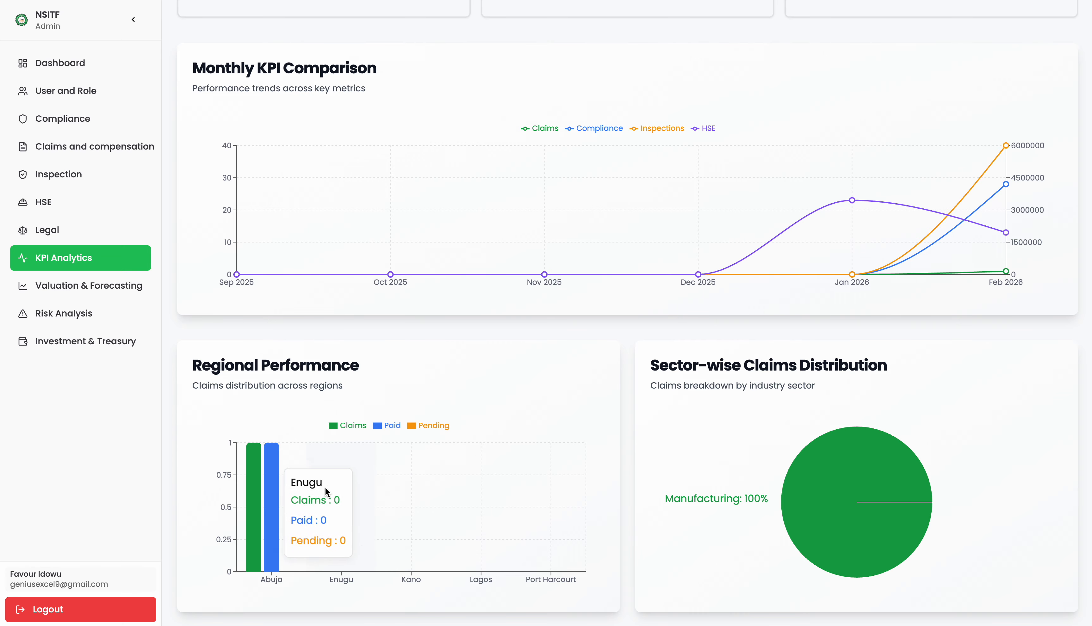
mouse_move(811, 485)
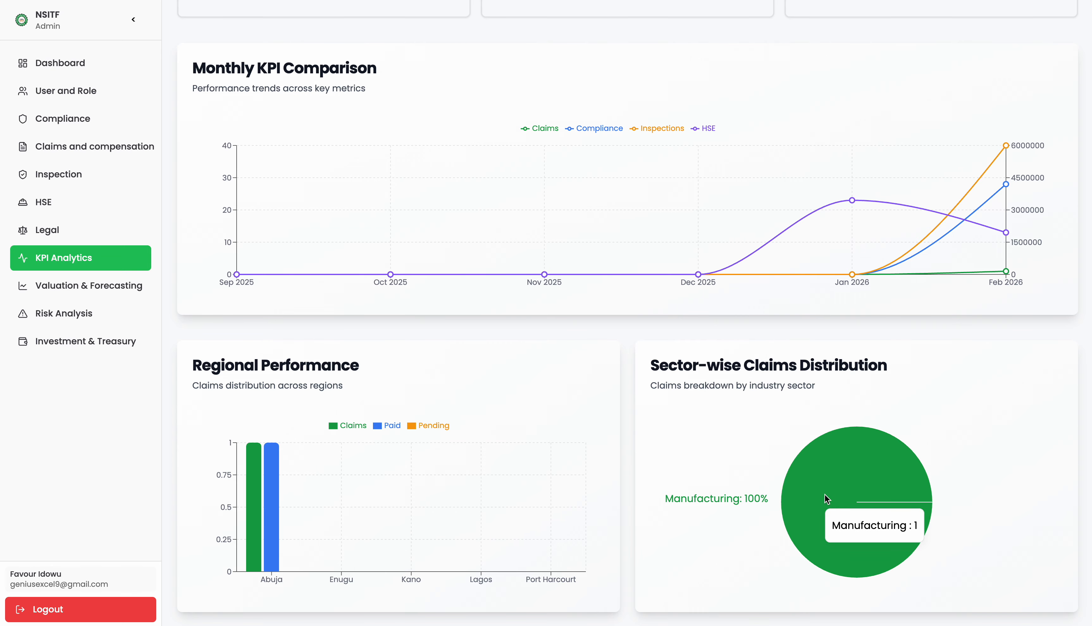
Open Risk Analysis and display the Regional Risk Breakdown chart under Performance Trendlines.
left_click(64, 313)
scroll(963, 158, "down", 5)
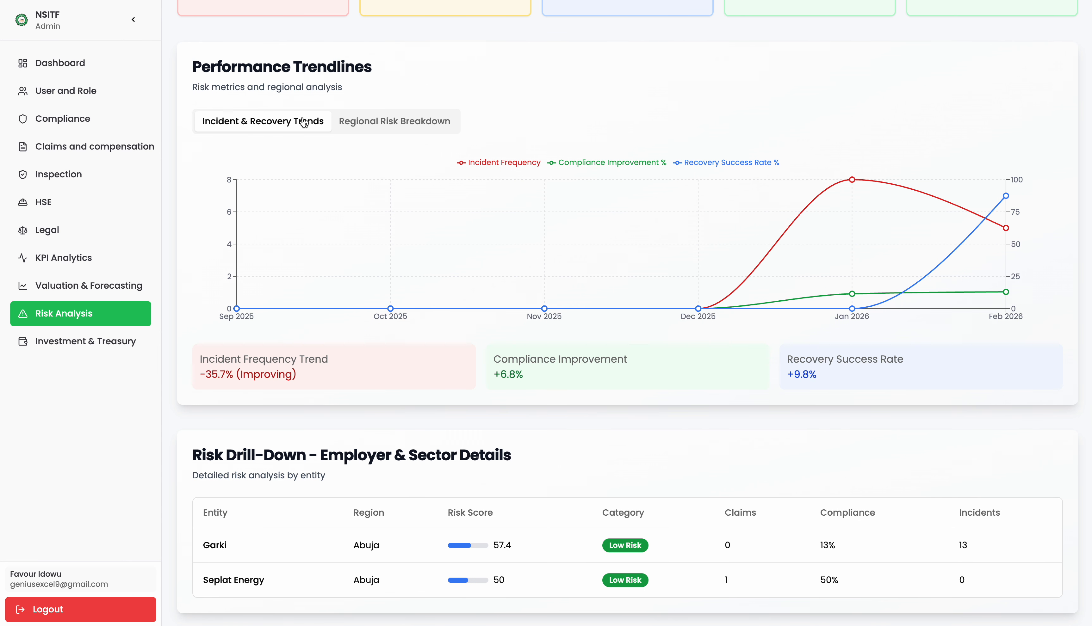
mouse_move(417, 246)
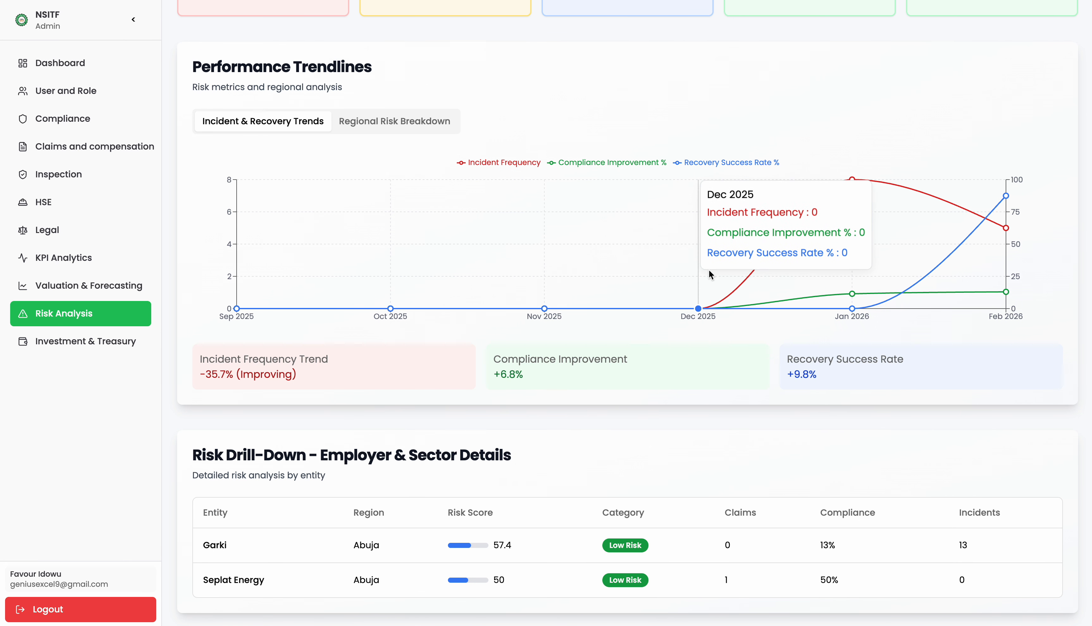
left_click(368, 123)
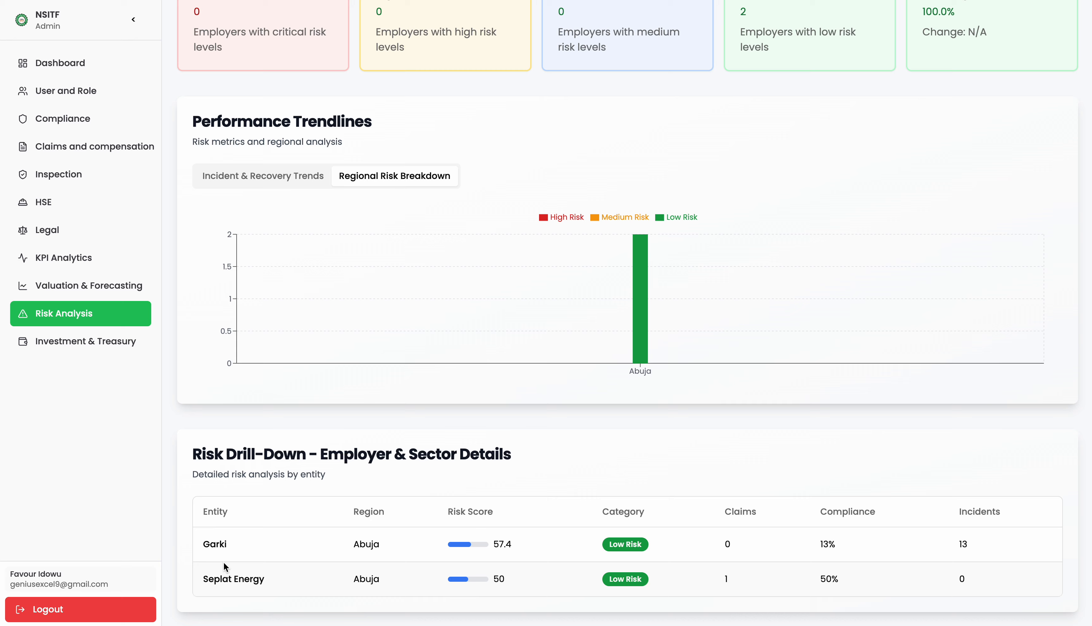
Highlight the Garki, Seplat Energy and Abuja names in the employer risk drill-down.
mouse_move(204, 544)
left_mouse_down()
mouse_move(227, 549)
mouse_move(202, 544)
left_mouse_up()
left_click(208, 543)
left_click_drag(264, 579, 204, 584)
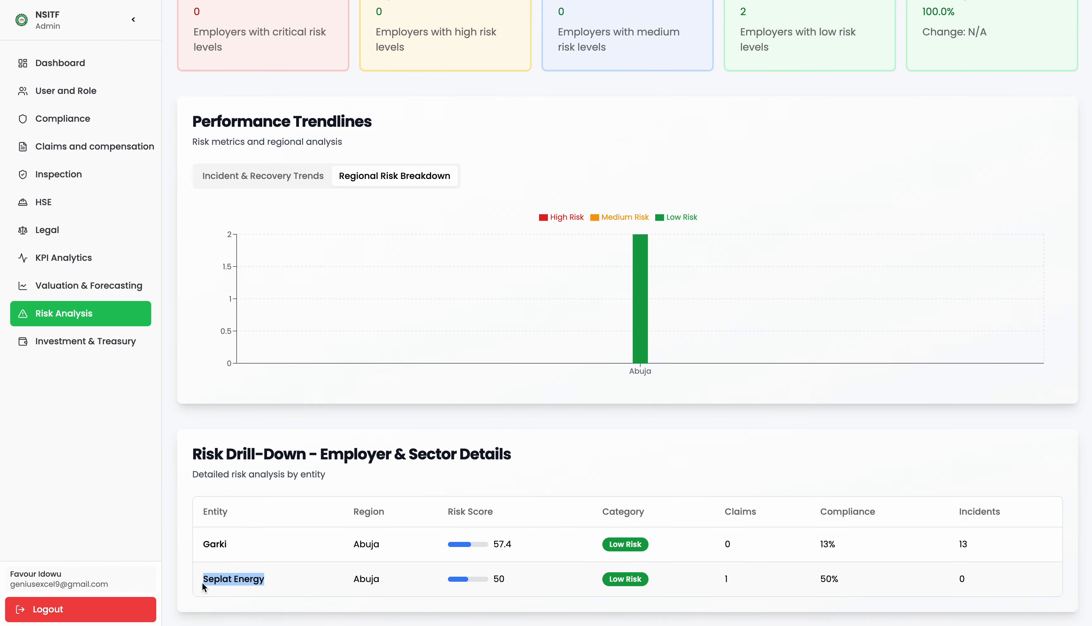
left_click(309, 580)
left_click_drag(383, 547, 353, 543)
left_click(353, 543)
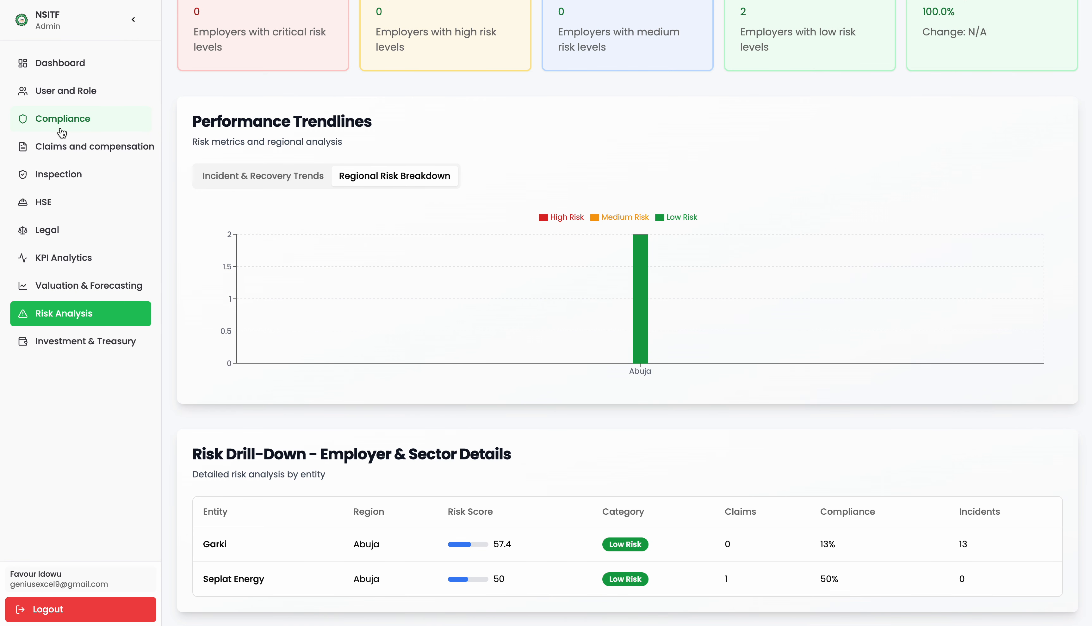
Go to Investment & Treasury and open the Upload Investment Records dialog for February 2026.
left_click(86, 341)
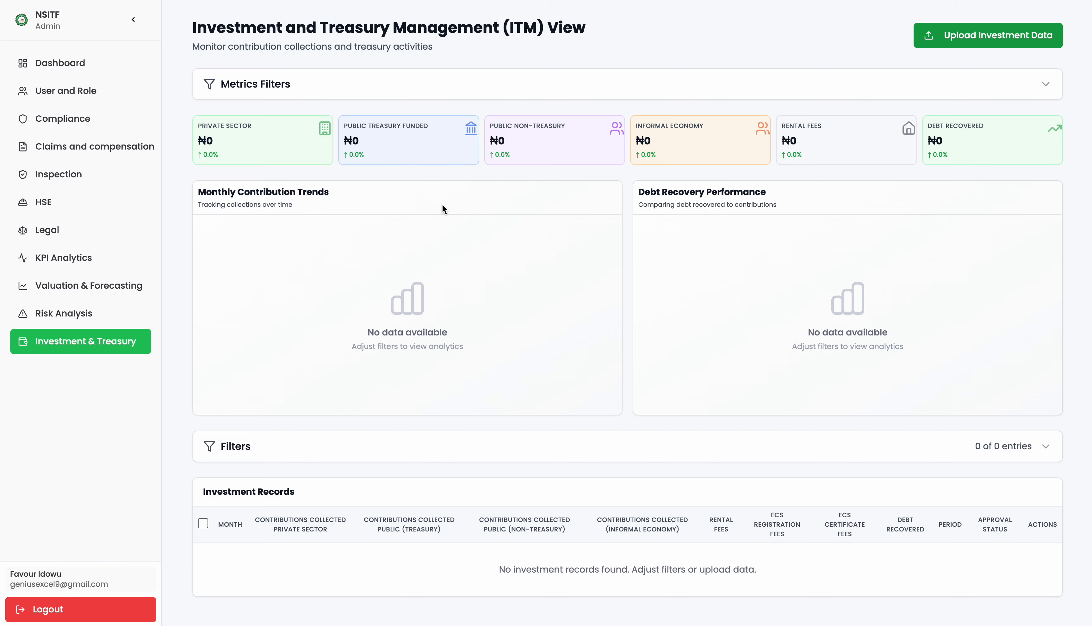
left_click(987, 35)
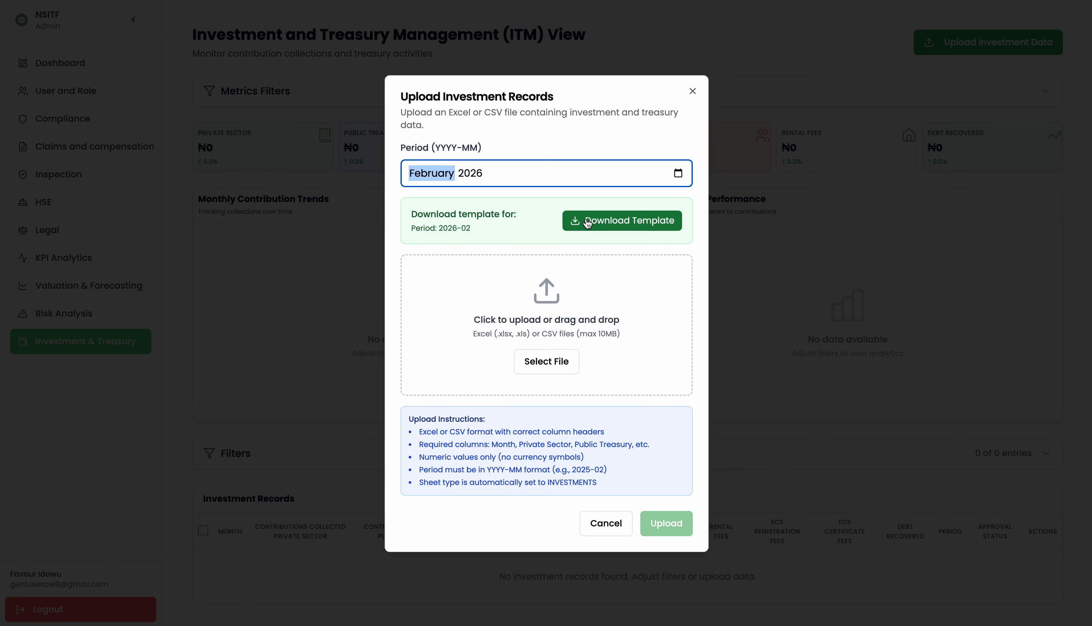
Download the February 2026 investment template and browse for a file to upload.
left_click(587, 222)
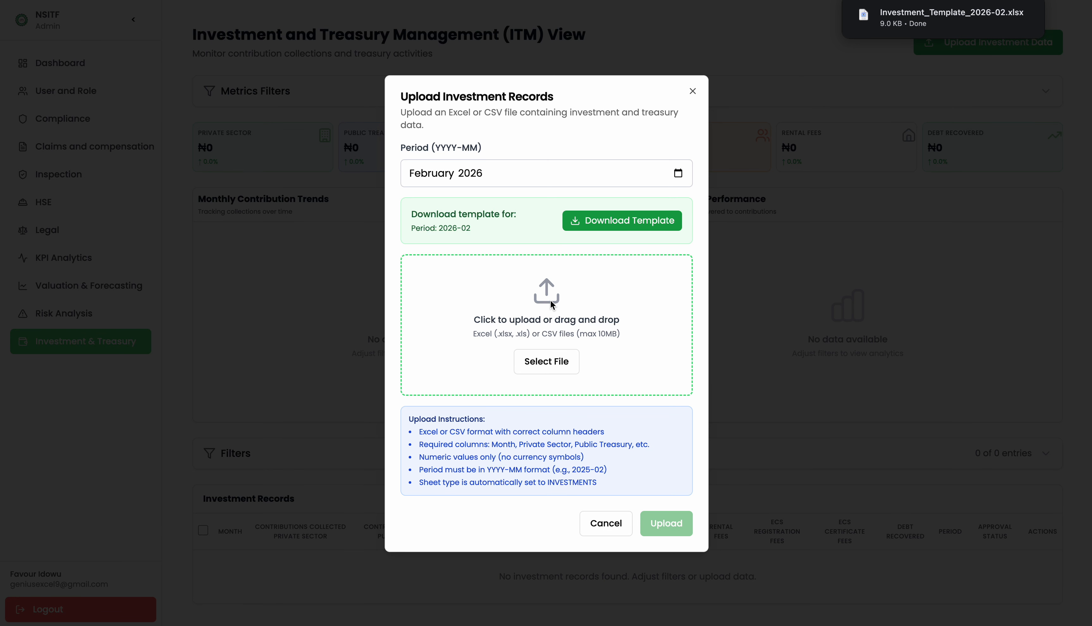
left_click(537, 369)
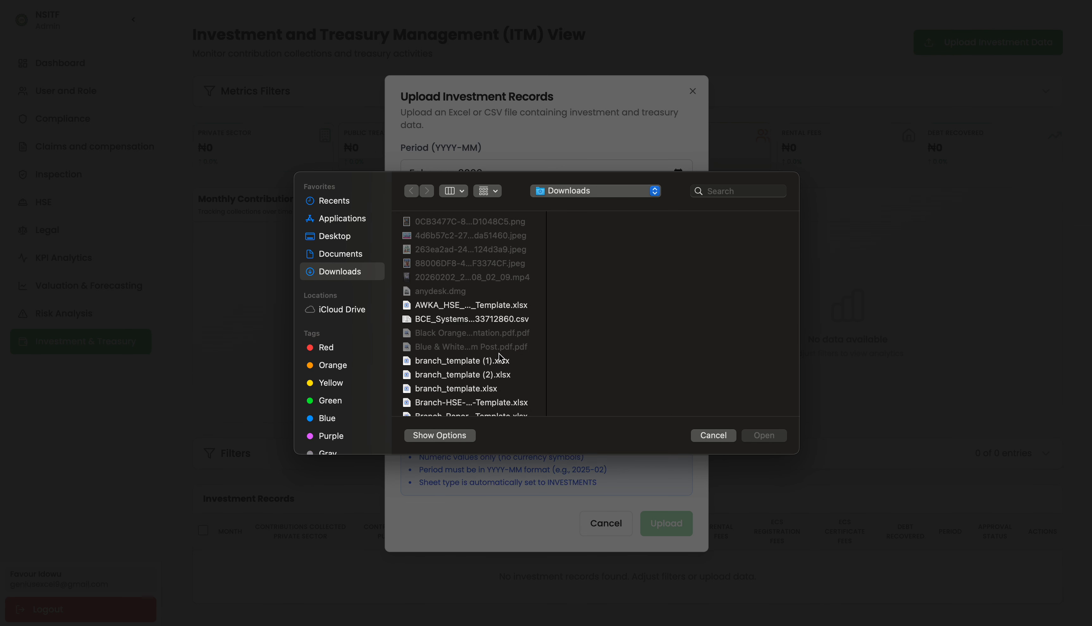
scroll(478, 351, "down", 5)
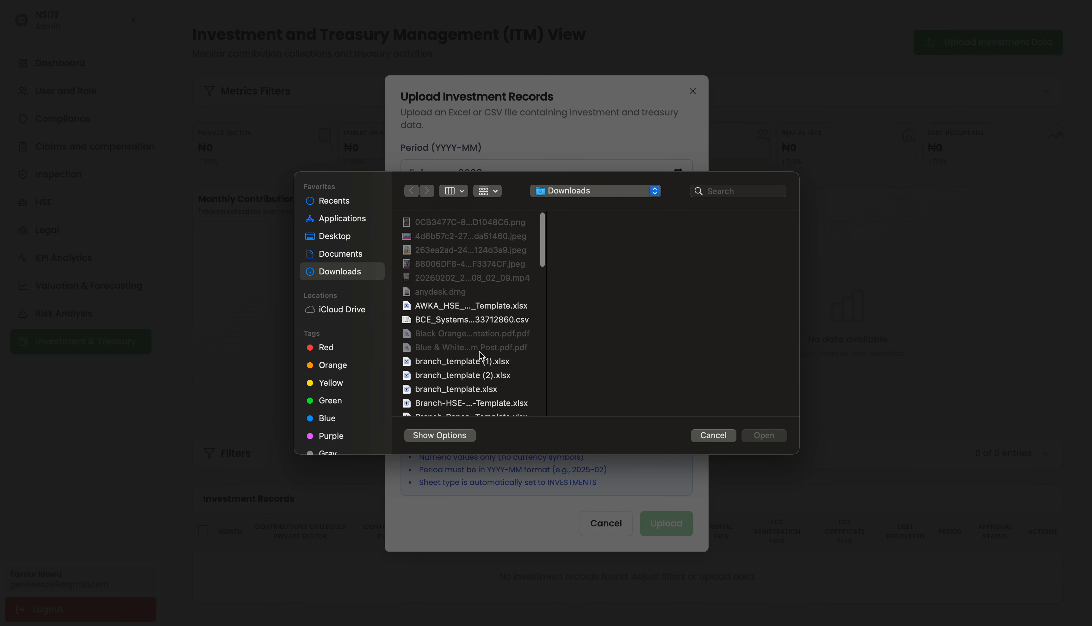
scroll(478, 350, "down", 3)
scroll(478, 349, "up", 10)
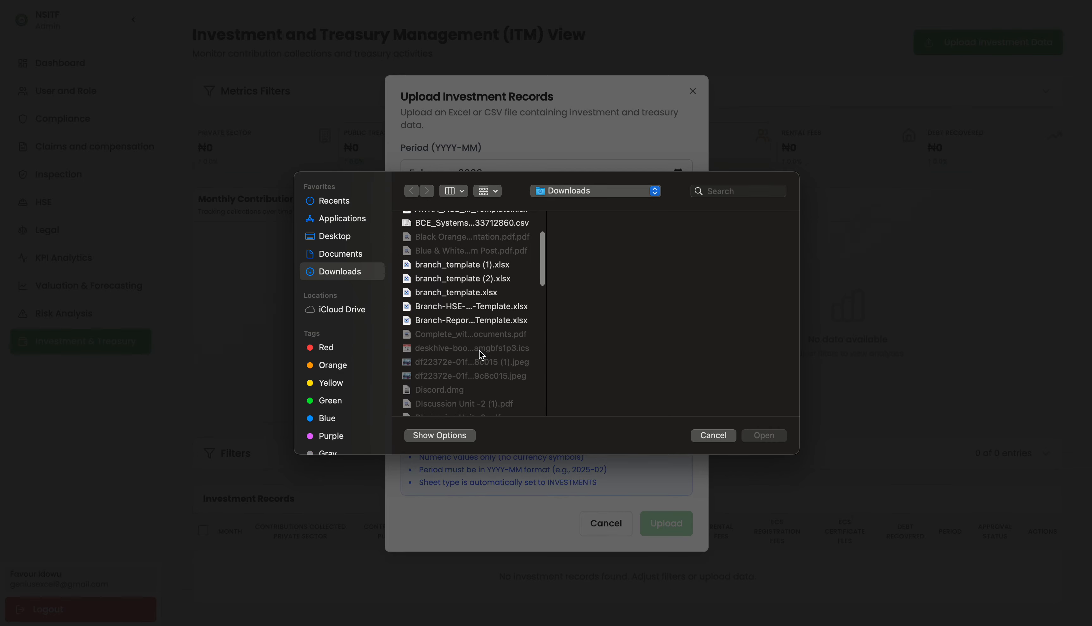
Search 'investme', select Investment_Template_2026-01.xlsx and upload it.
left_click(724, 192)
type("inv")
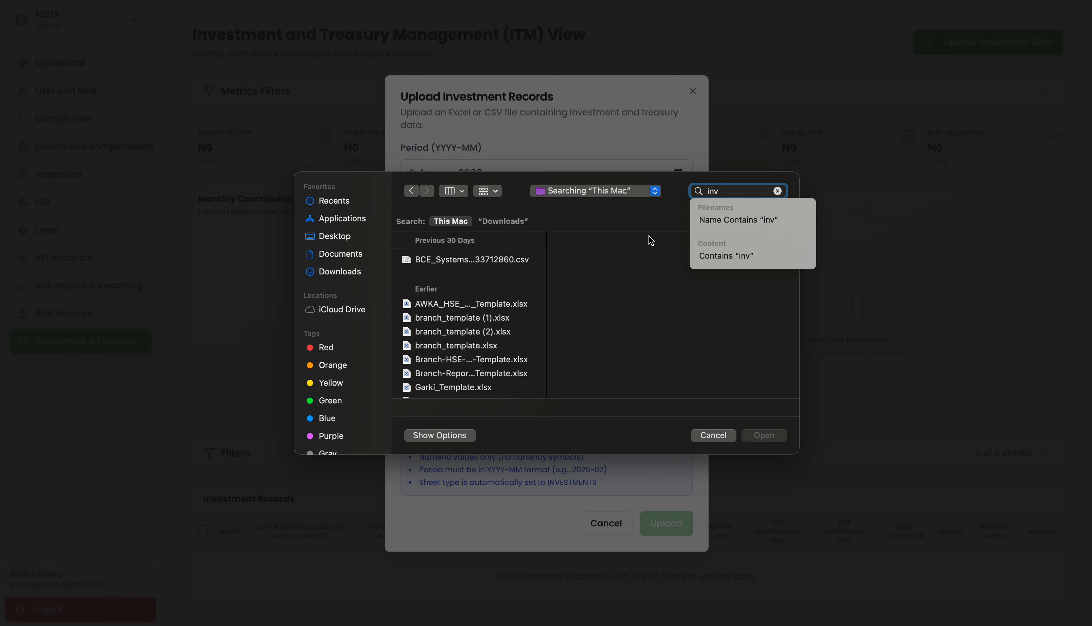
type("w")
key("BackSpace")
type("estme")
left_click(470, 397)
left_click(764, 436)
left_click(657, 478)
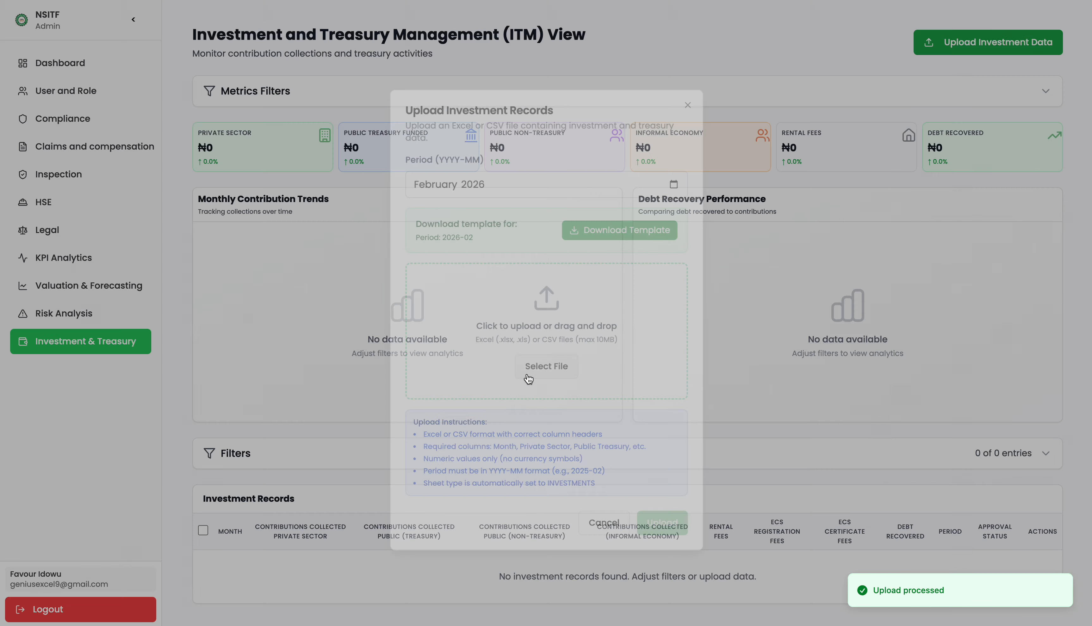
Mark the November investment record as reviewed, then approve it.
scroll(588, 413, "down", 5)
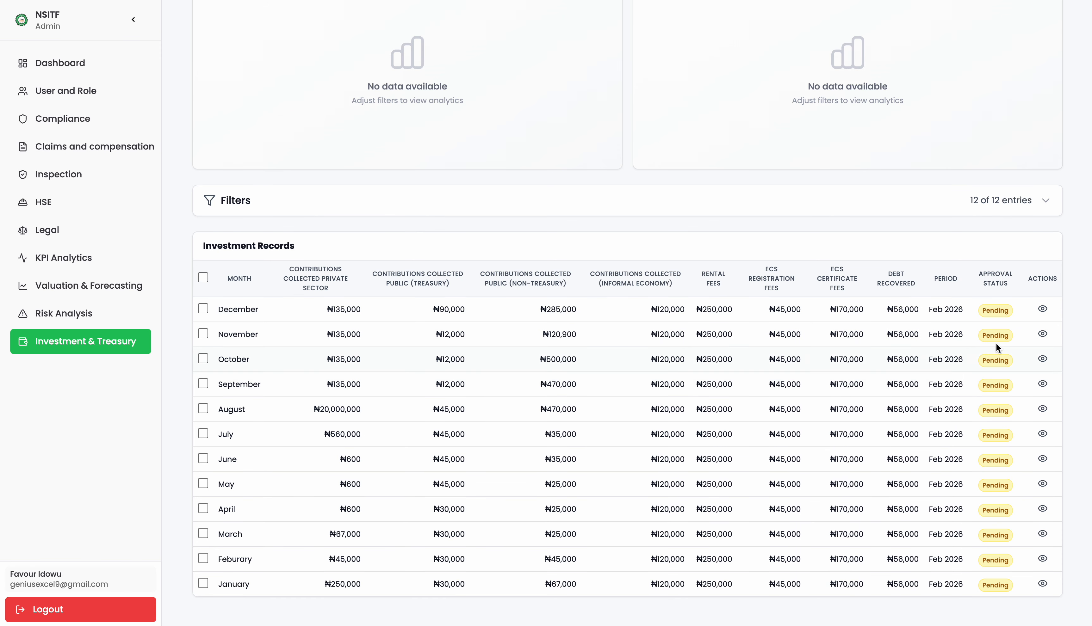
left_click(1042, 334)
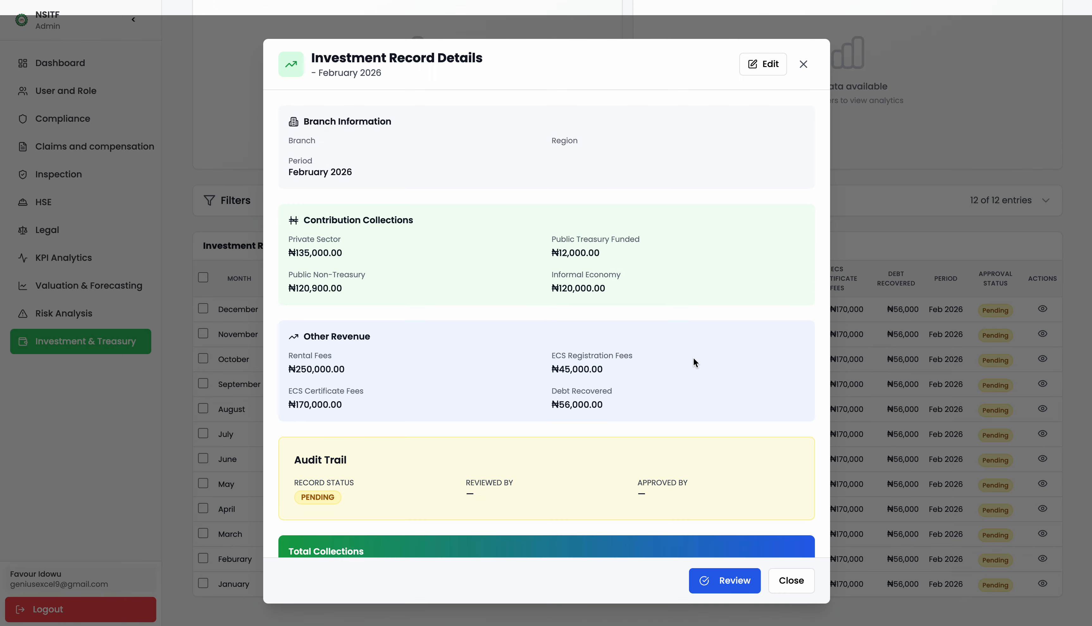
scroll(652, 365, "down", 2)
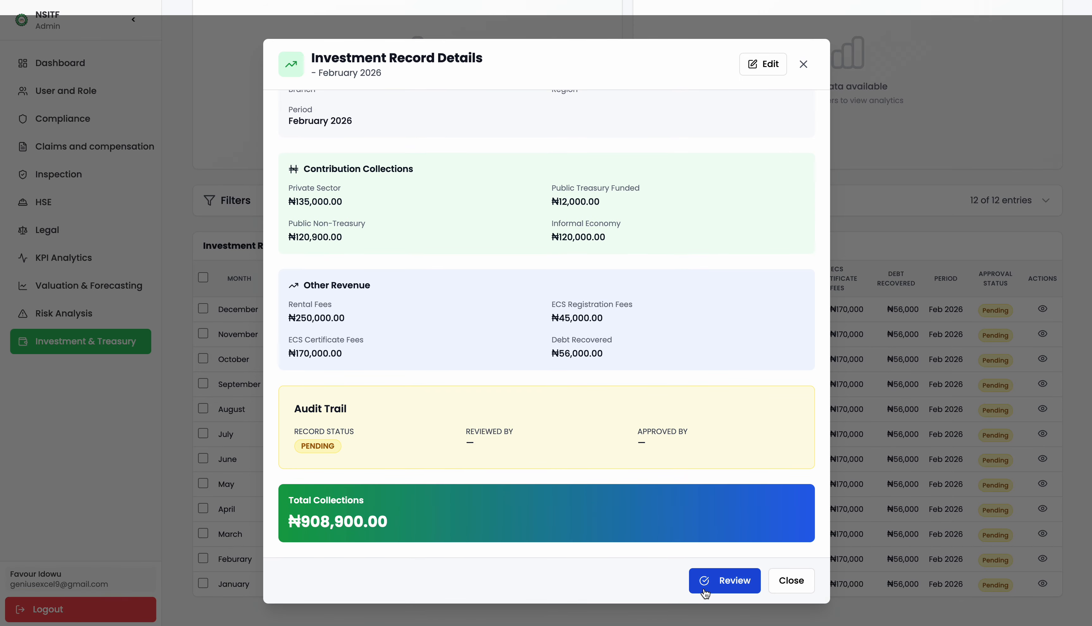
left_click(703, 582)
left_click(583, 355)
left_click(703, 582)
left_click(582, 355)
Inspect the metric cards and charts updated with November's figures.
scroll(798, 73, "up", 6)
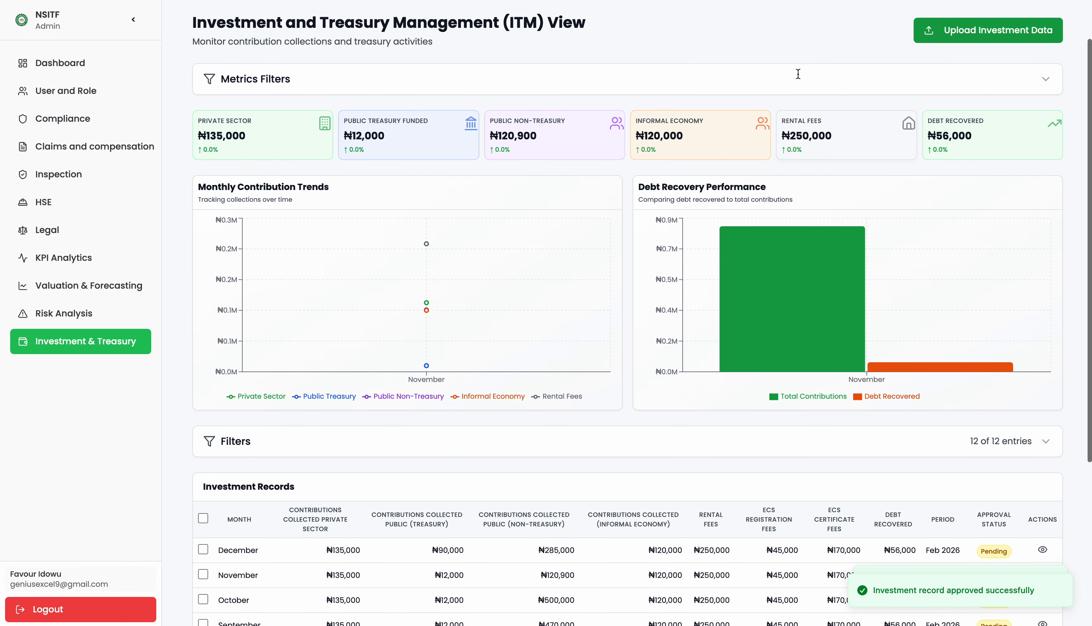
mouse_move(796, 243)
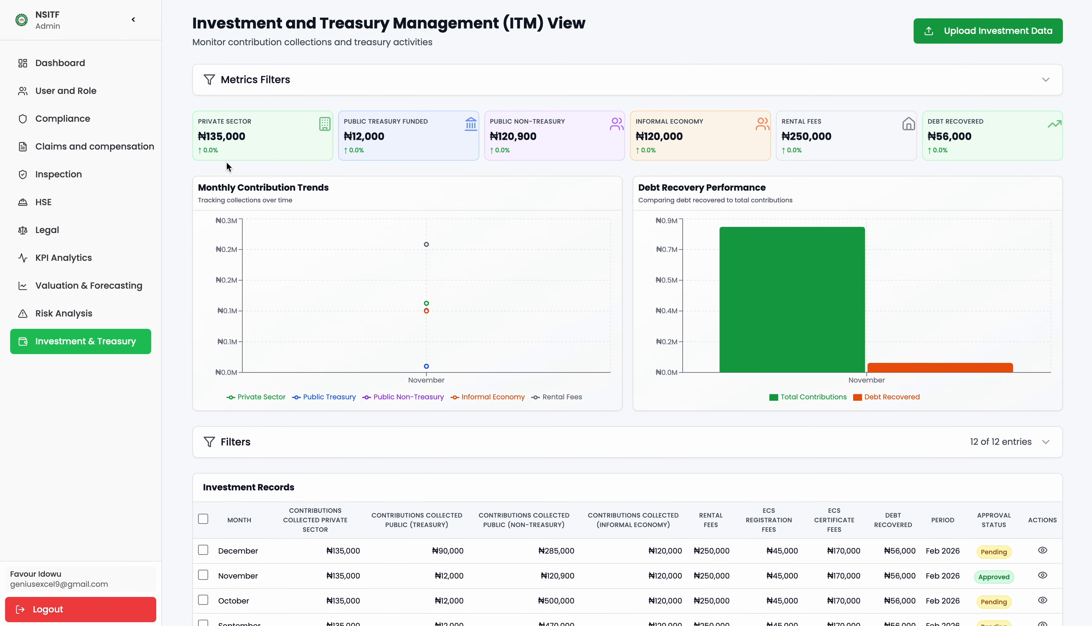
mouse_move(515, 332)
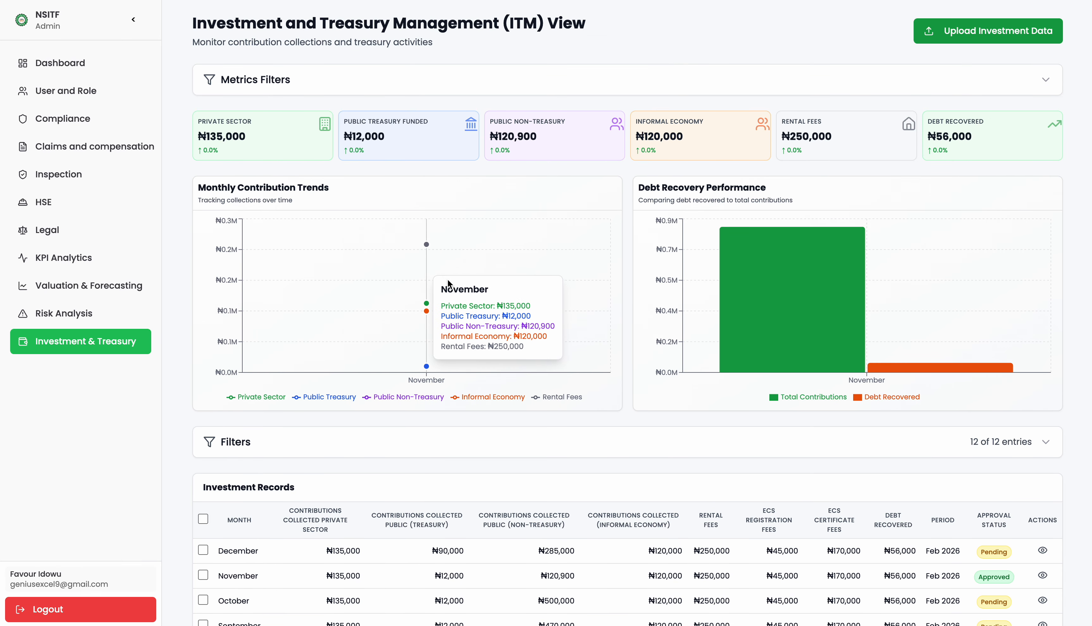
scroll(444, 277, "down", 5)
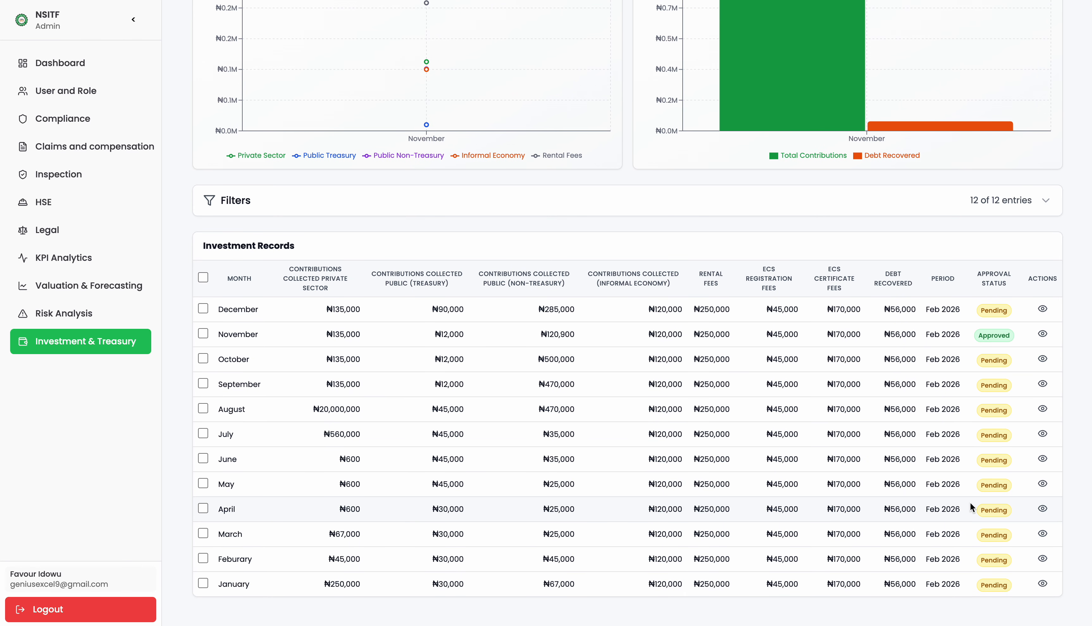
scroll(476, 286, "up", 2)
mouse_move(433, 231)
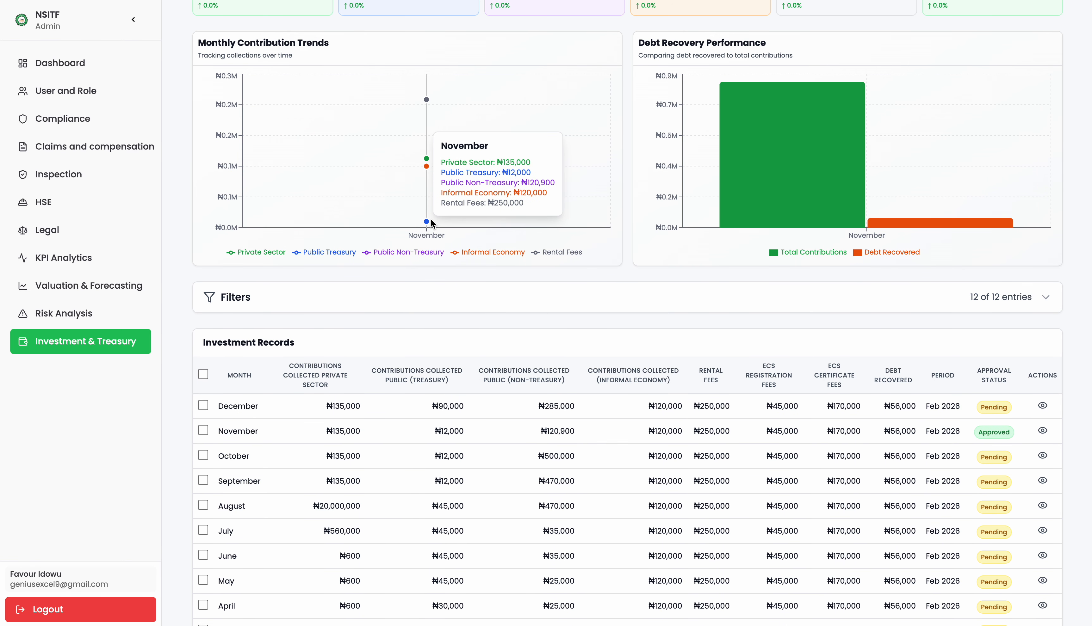
Review and approve the July investment record, then close its details.
scroll(431, 218, "down", 2)
left_click(1042, 439)
left_click(710, 580)
left_click(634, 356)
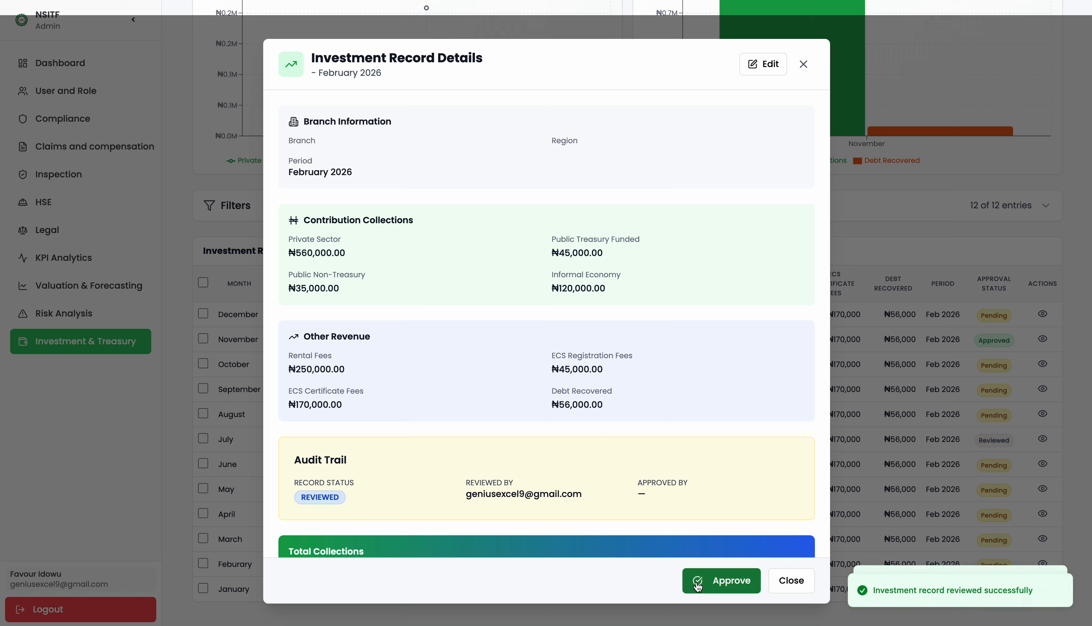
left_click(697, 583)
left_click(640, 362)
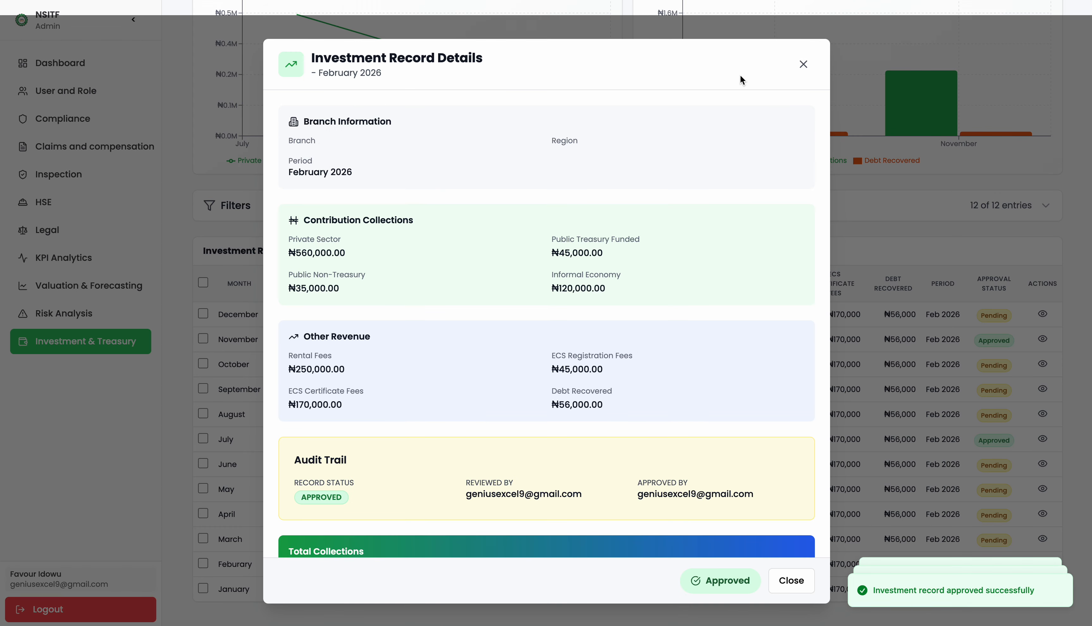
left_click(801, 68)
Check the Private Sector card at ₦695,000 and the July and November charts.
scroll(701, 161, "up", 4)
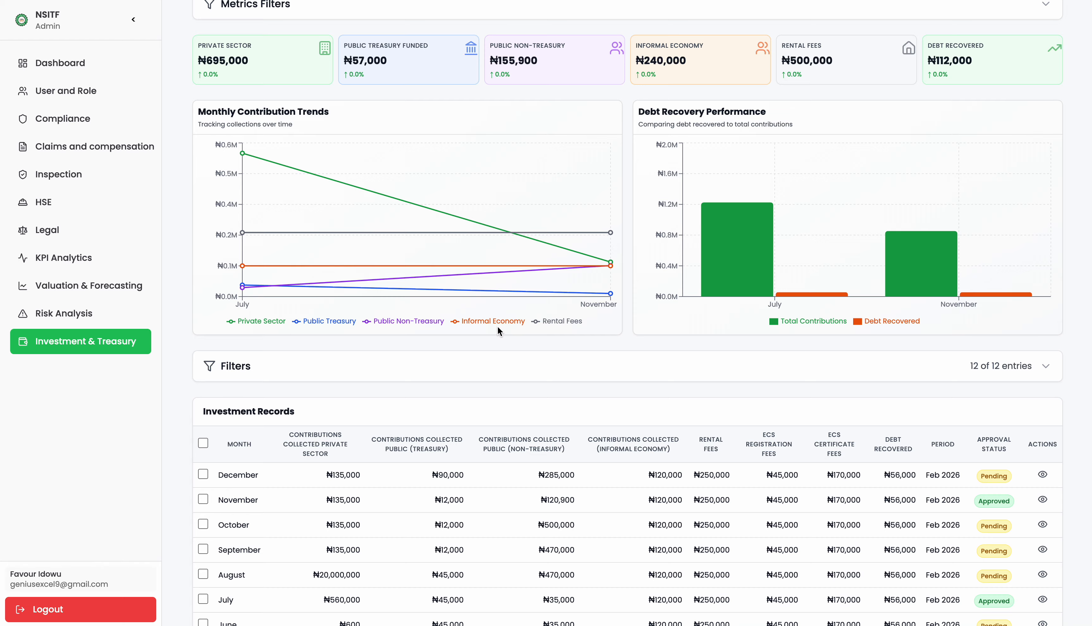
scroll(540, 322, "up", 3)
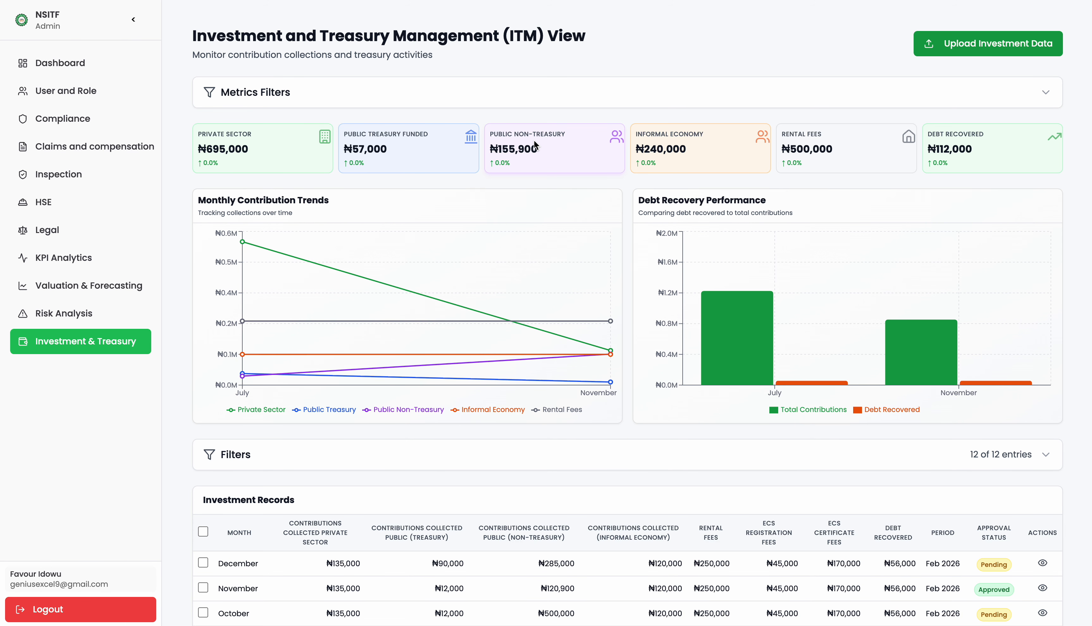
scroll(993, 158, "down", 5)
scroll(994, 157, "up", 6)
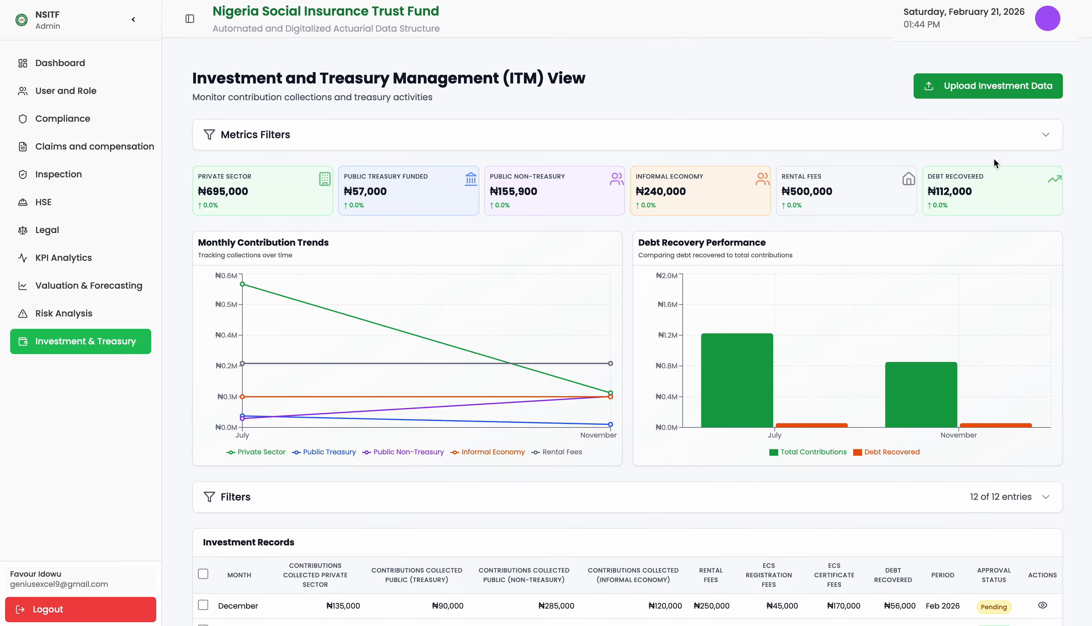